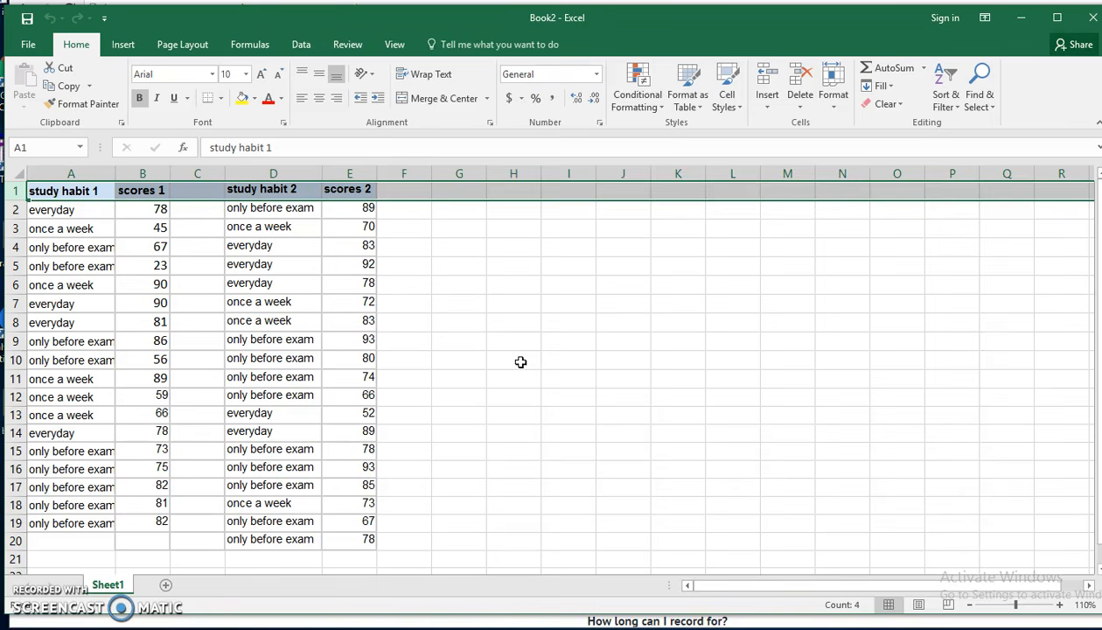
# - Copy the study habit 1 column (A1:A19) and paste it into cell A1 of a new worksheet
pyautogui.click(508, 353)
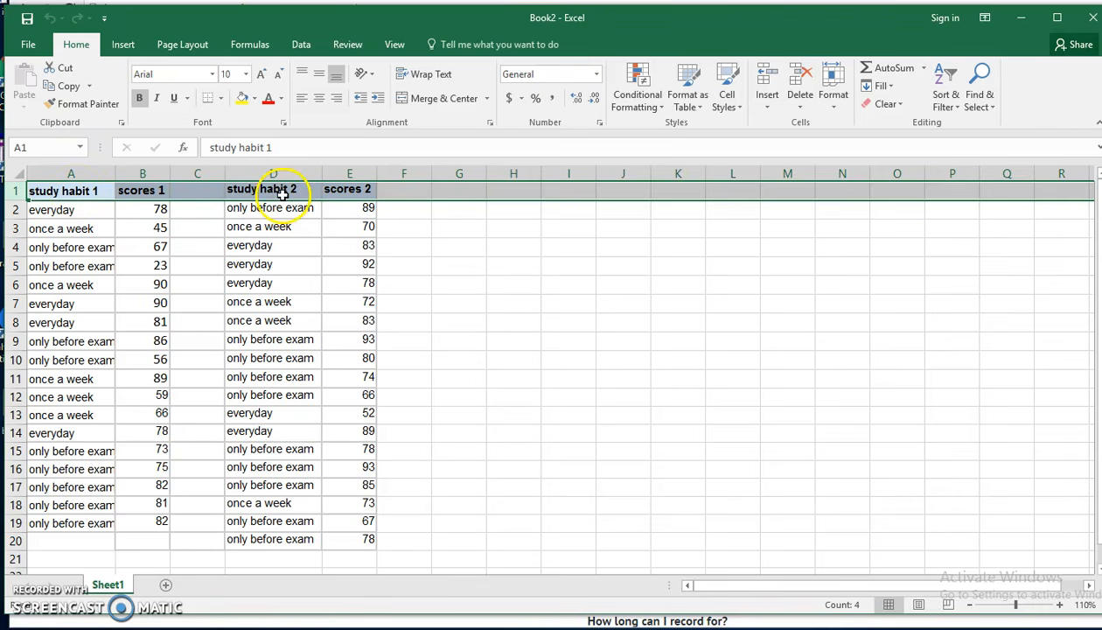
pyautogui.moveTo(84, 191); pyautogui.dragTo(60, 524)
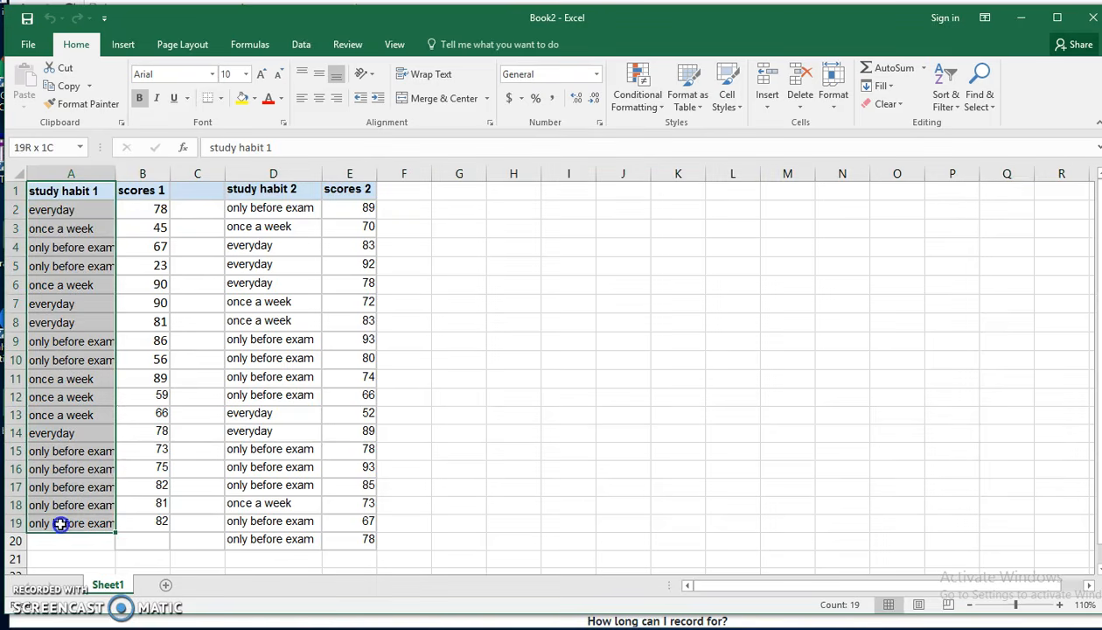
pyautogui.rightClick(51, 249)
pyautogui.click(90, 281)
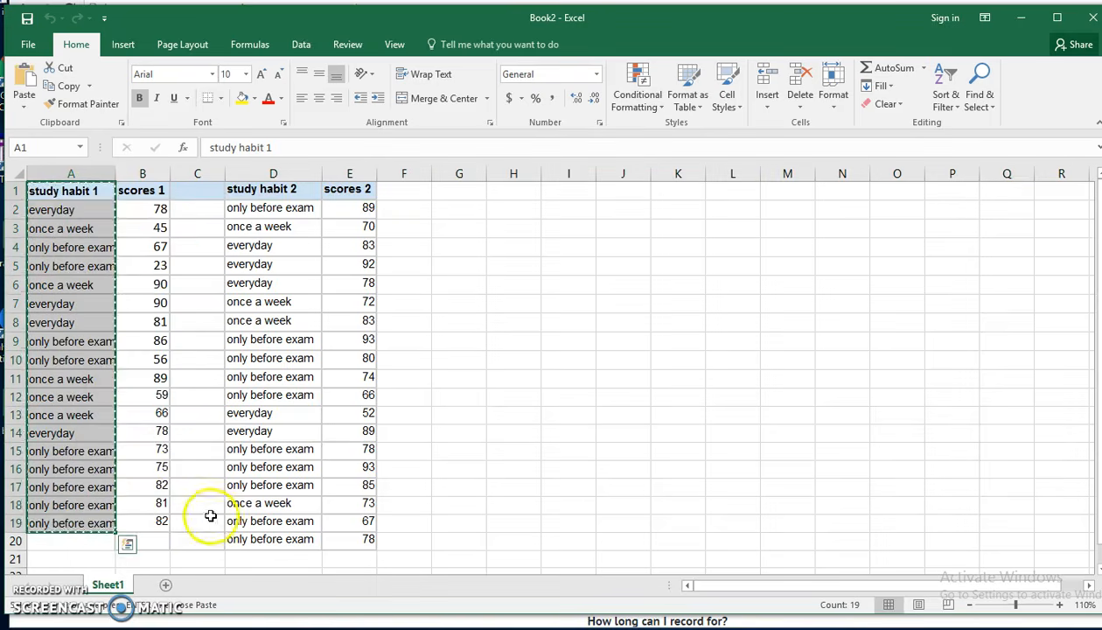
pyautogui.click(165, 585)
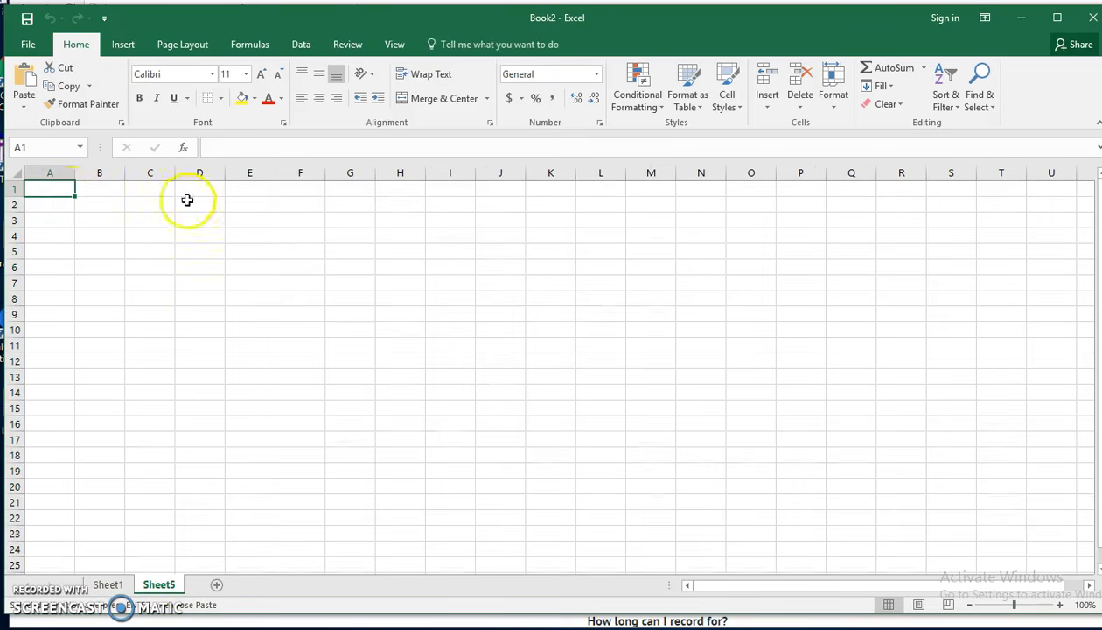
pyautogui.rightClick(56, 189)
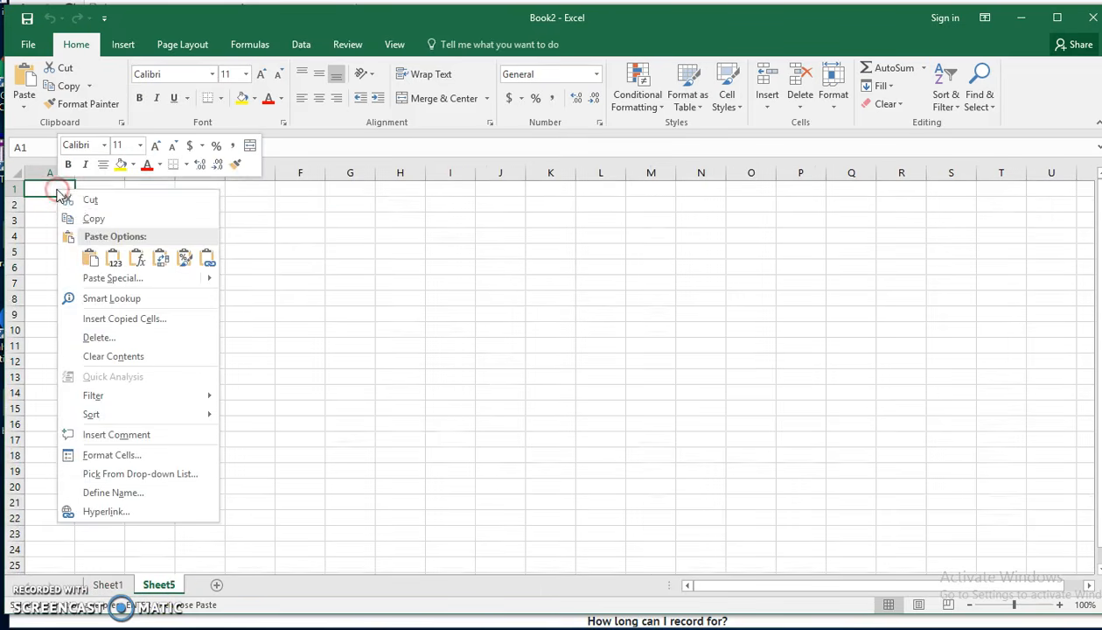
pyautogui.click(86, 254)
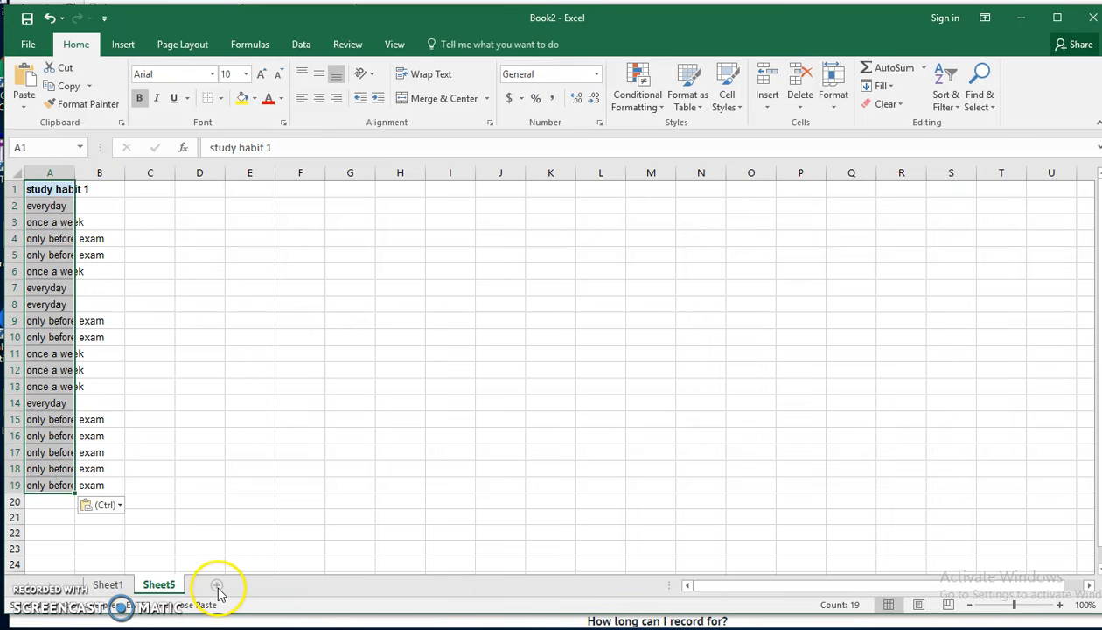
# - Widen column A of the new sheet so the full study habit entries fit
pyautogui.moveTo(75, 172); pyautogui.dragTo(118, 183)
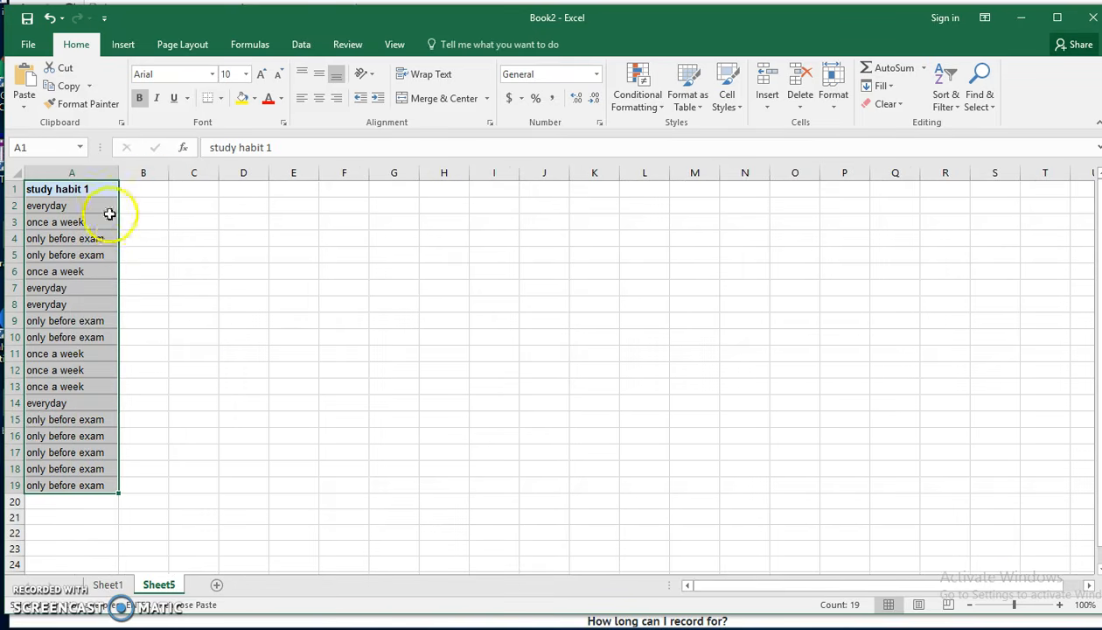
pyautogui.click(1060, 605)
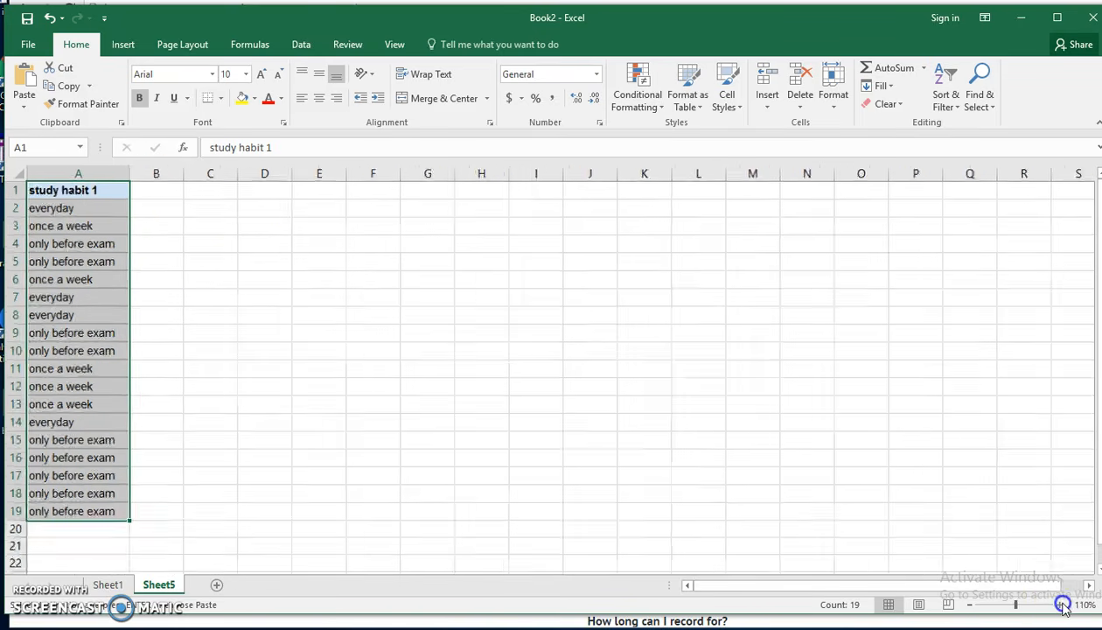
pyautogui.click(1059, 605)
pyautogui.click(1060, 605)
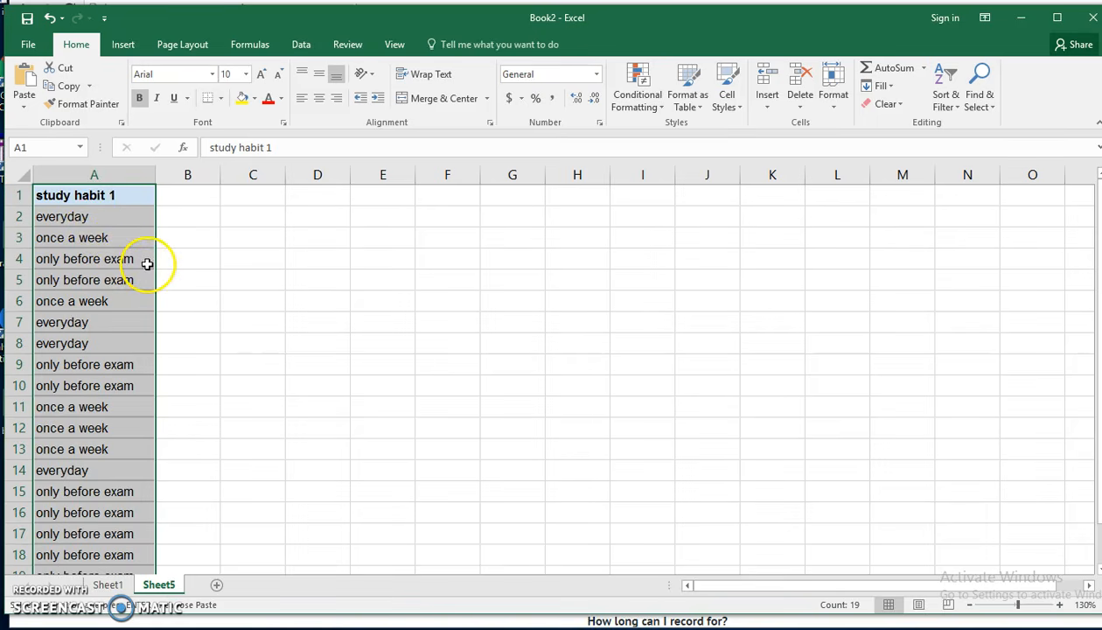
# - Create a PivotTable from Sheet5 range A1:A19, placed in the existing worksheet at cell E1
pyautogui.click(126, 46)
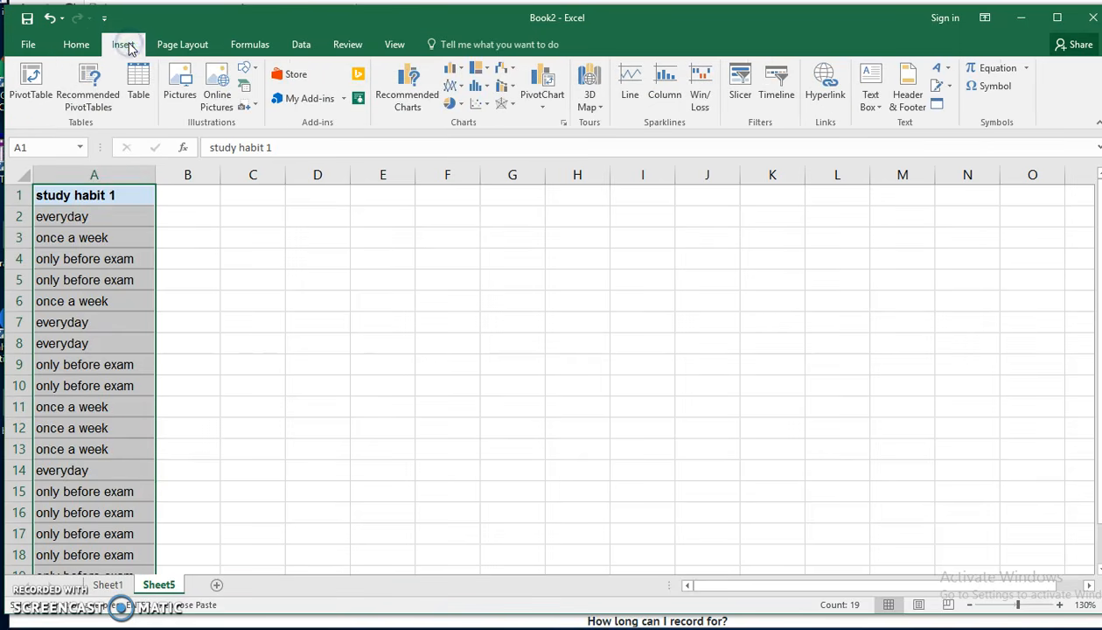
pyautogui.click(39, 96)
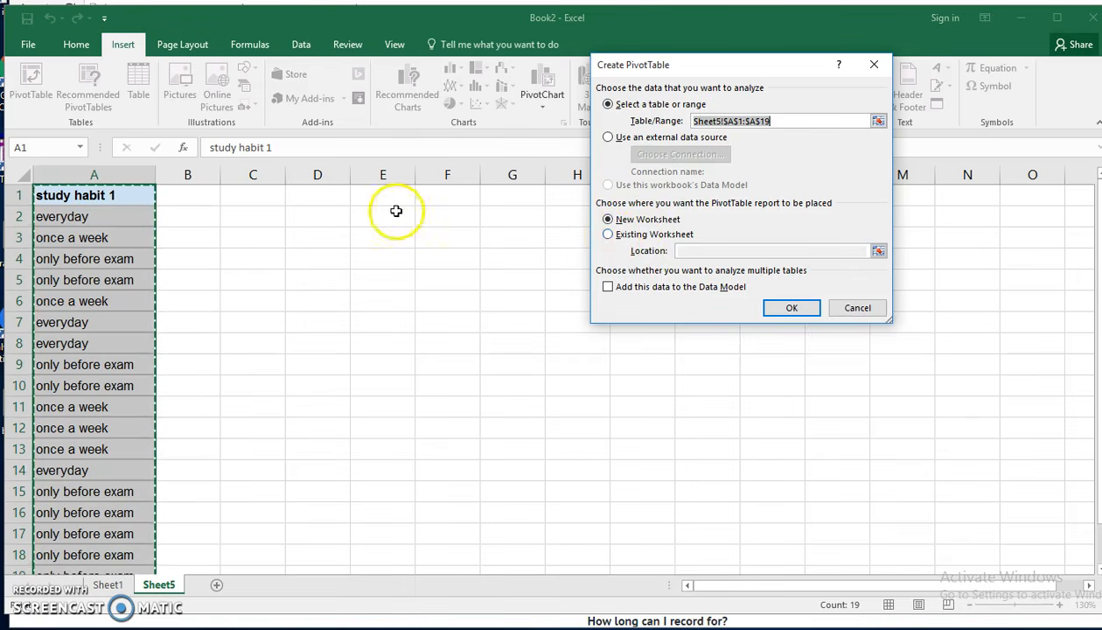
pyautogui.click(608, 236)
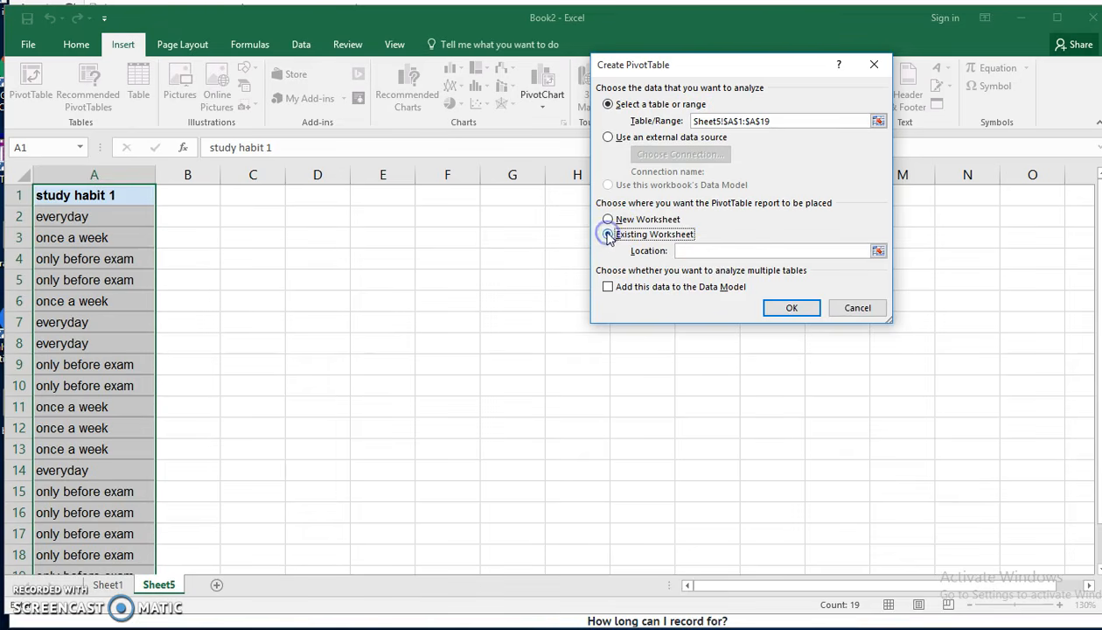
pyautogui.click(714, 255)
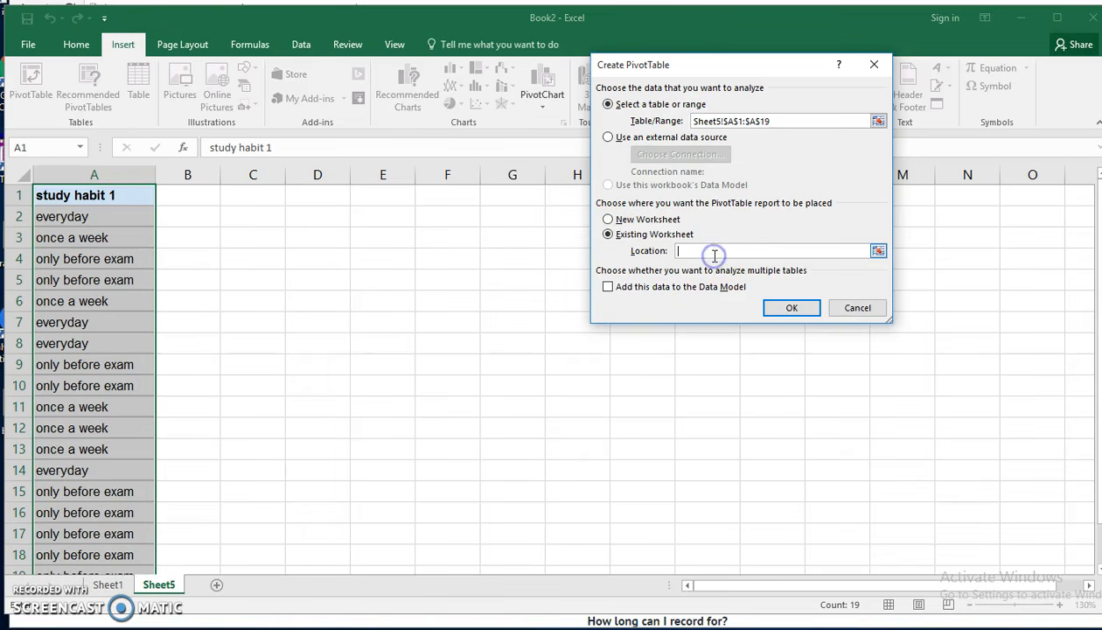
pyautogui.click(387, 195)
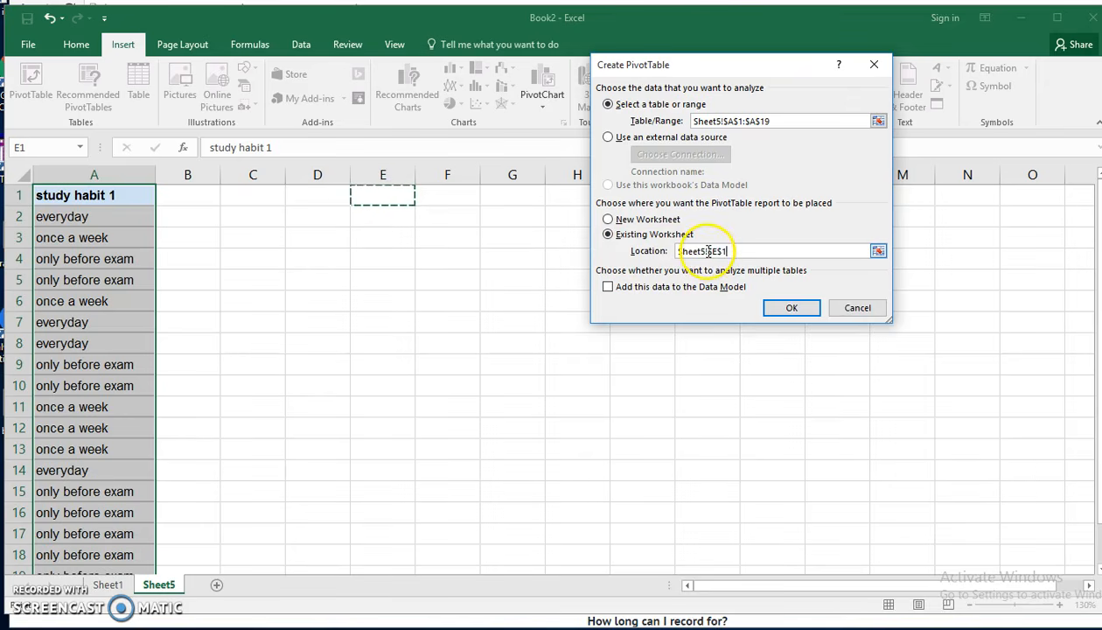
pyautogui.click(791, 312)
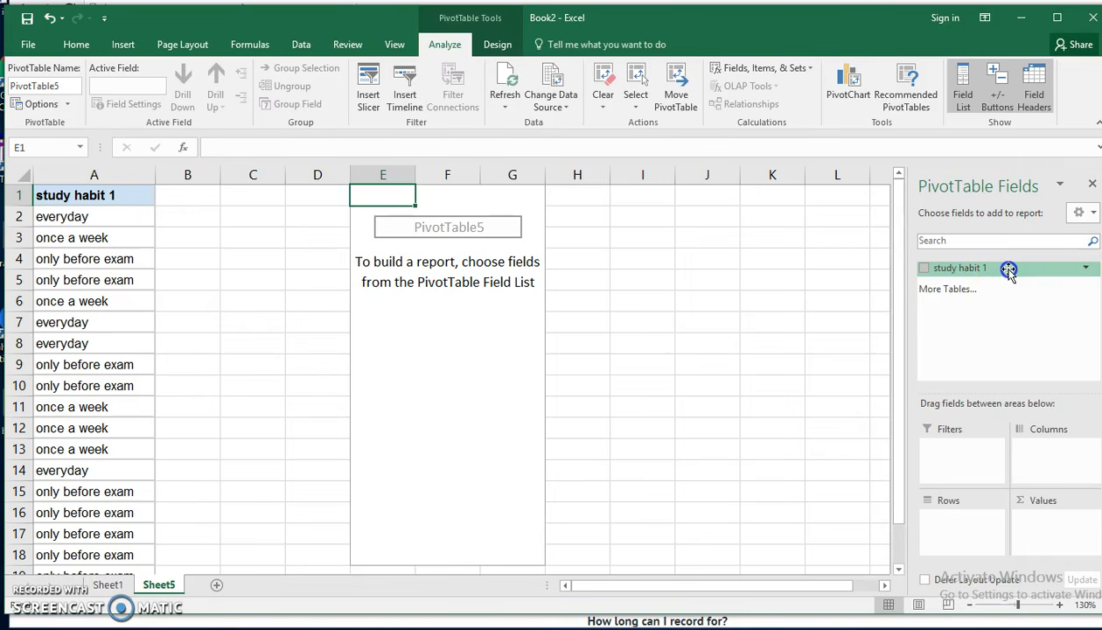
# - Add the study habit 1 field to both the Rows and the Values of the PivotTable
pyautogui.moveTo(1009, 272); pyautogui.dragTo(966, 521)
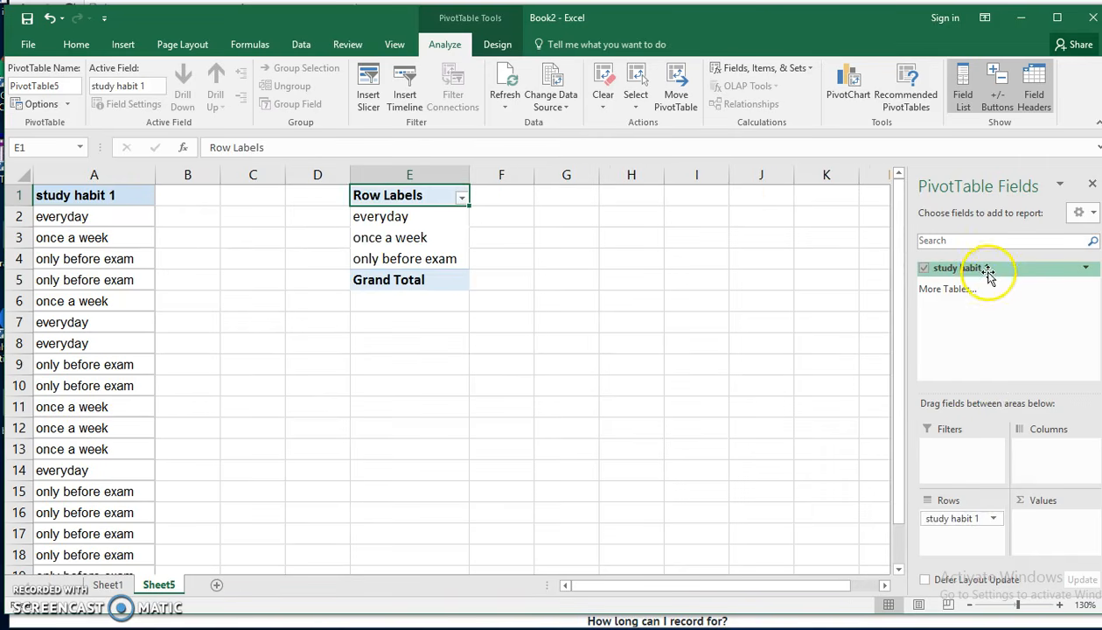
pyautogui.moveTo(987, 274); pyautogui.dragTo(1044, 513)
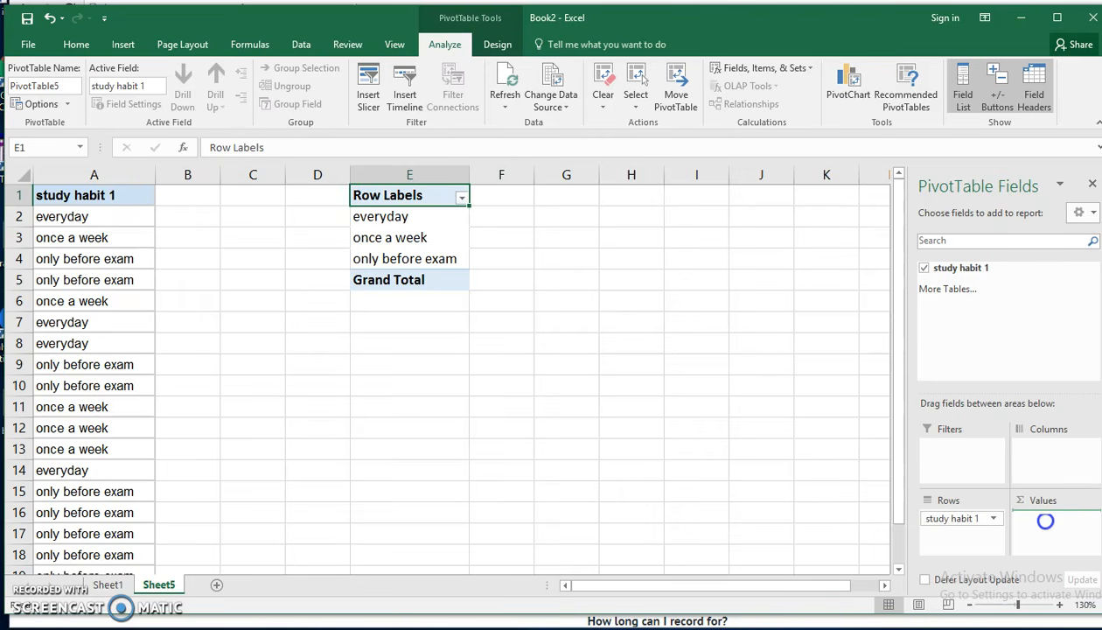
pyautogui.moveTo(1044, 514); pyautogui.dragTo(1008, 512)
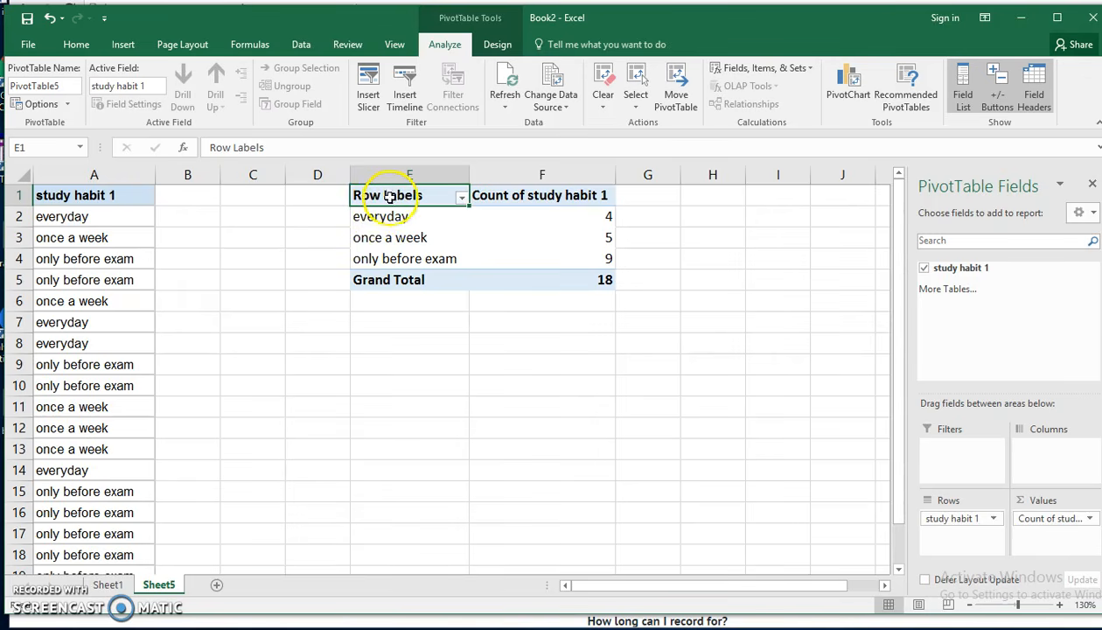
# - Copy the PivotTable without its grand total row (E1:F4) and paste it as values only at E7
pyautogui.moveTo(381, 195); pyautogui.dragTo(505, 251)
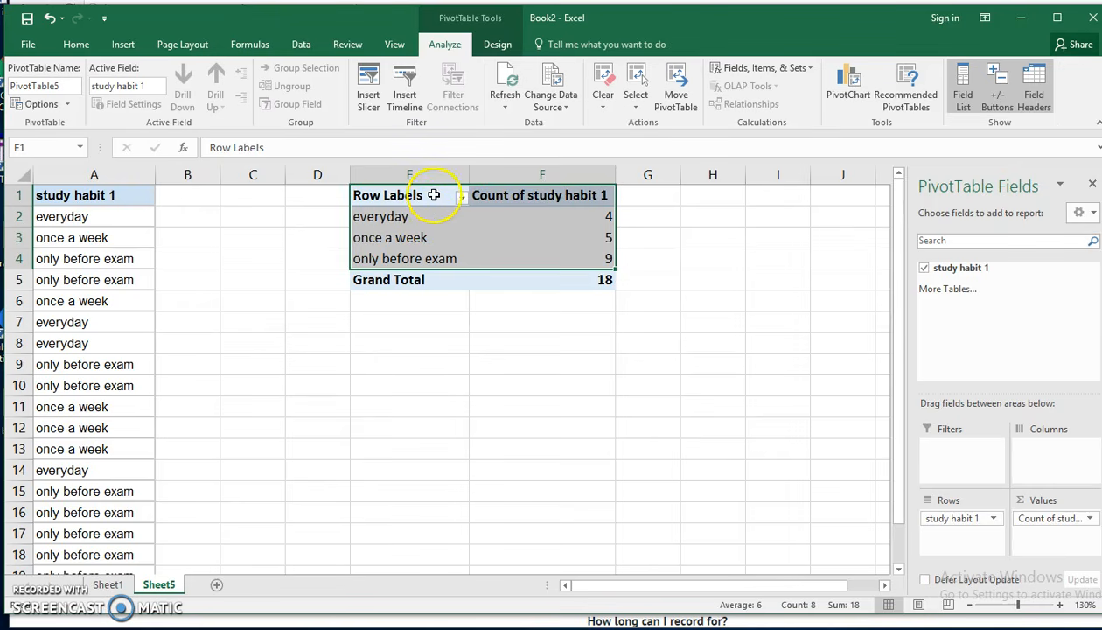
pyautogui.rightClick(492, 229)
pyautogui.click(532, 240)
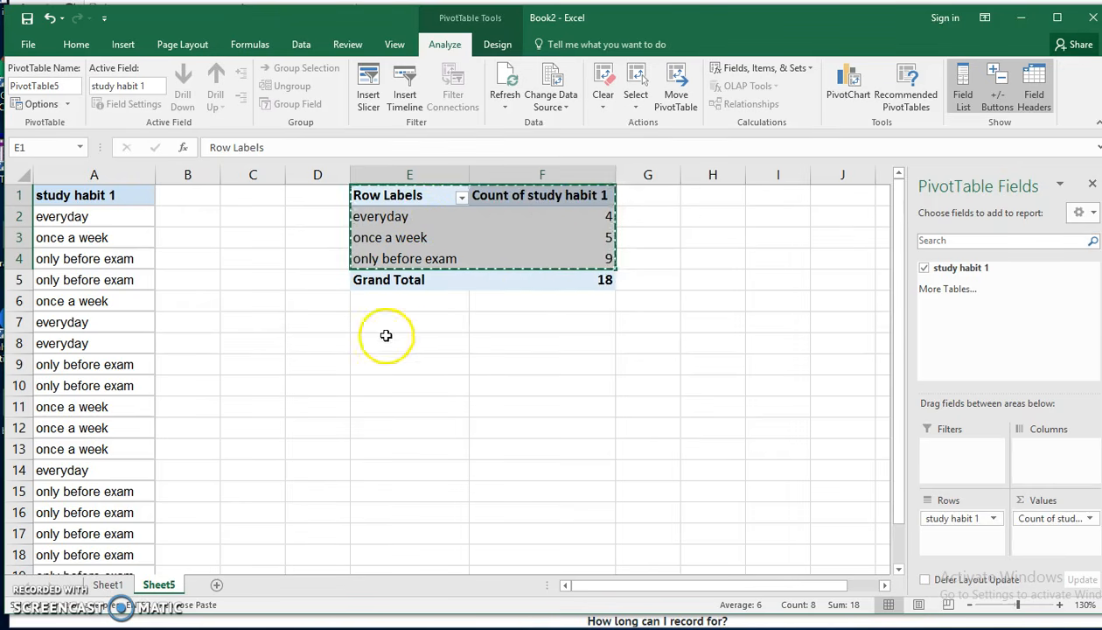
pyautogui.click(396, 325)
pyautogui.rightClick(398, 326)
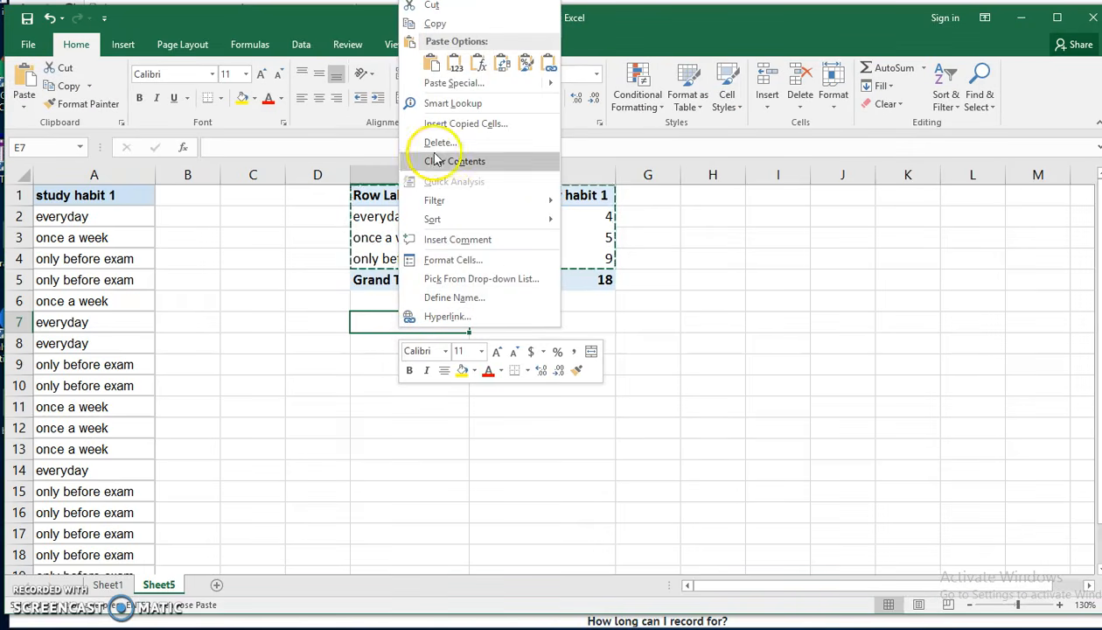
pyautogui.click(455, 64)
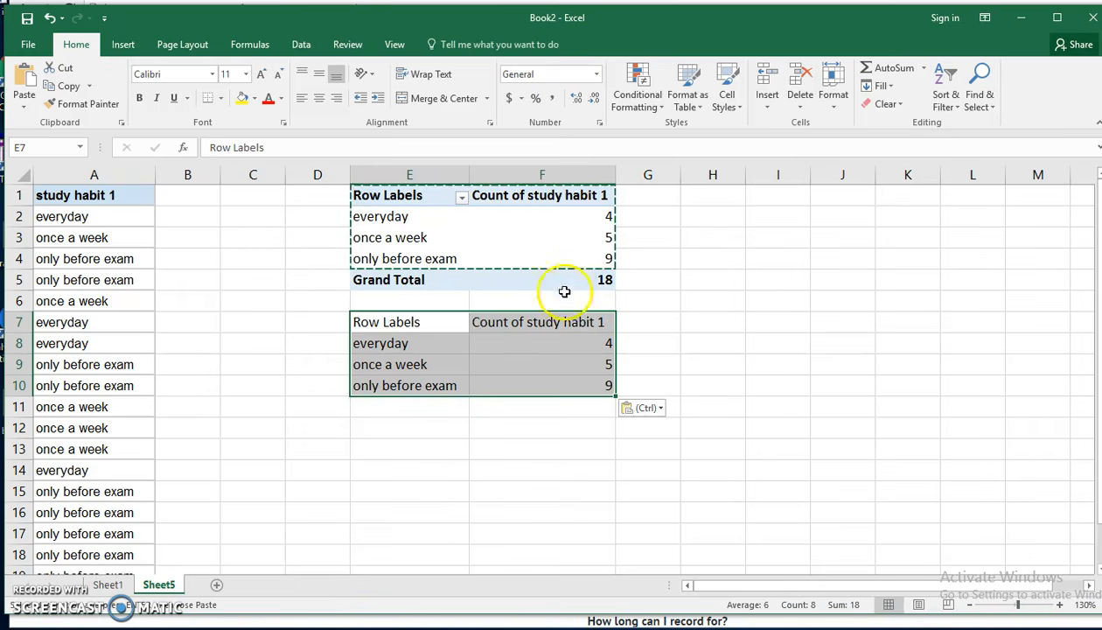
# - Change the pasted table's headers to "study habit" in E7 and "frequency" in F7, and narrow column F
pyautogui.click(433, 325)
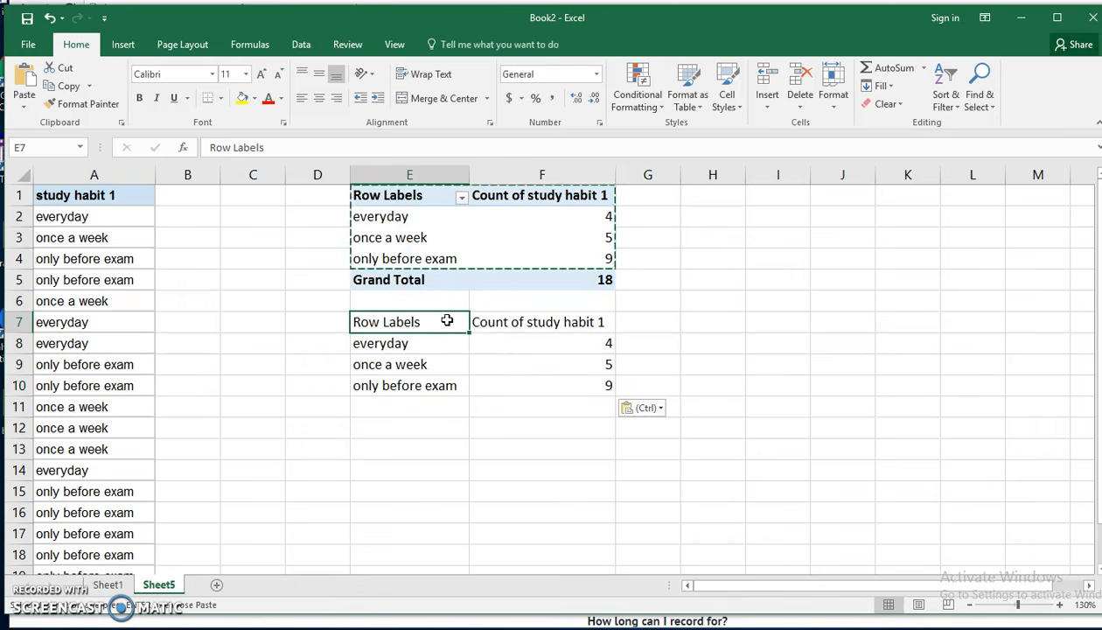
pyautogui.press('BackSpace')
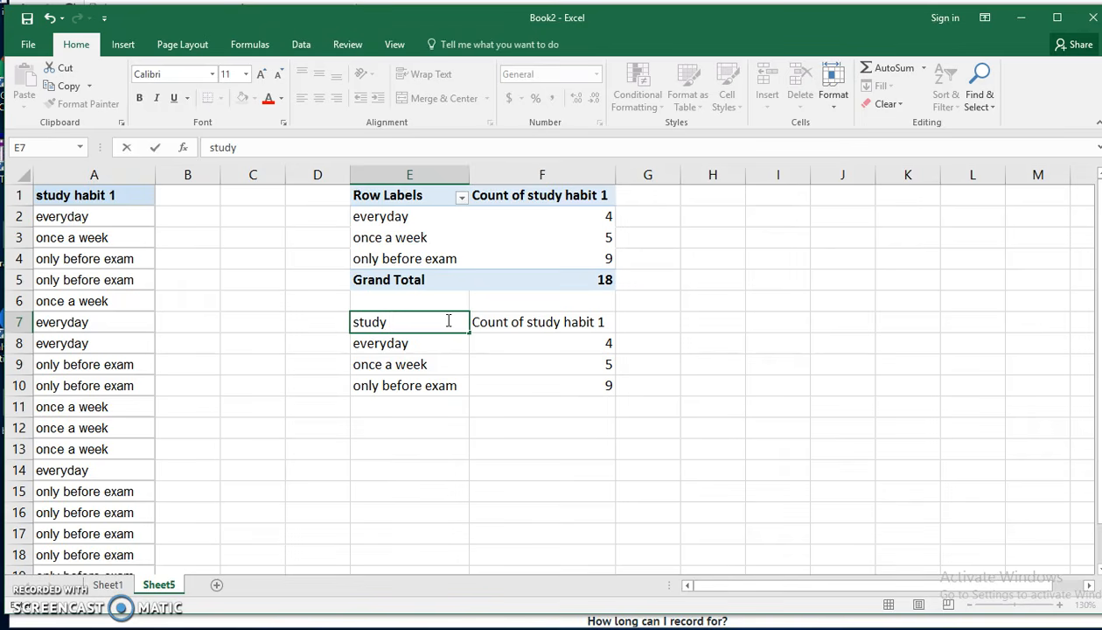
pyautogui.press('Tab')
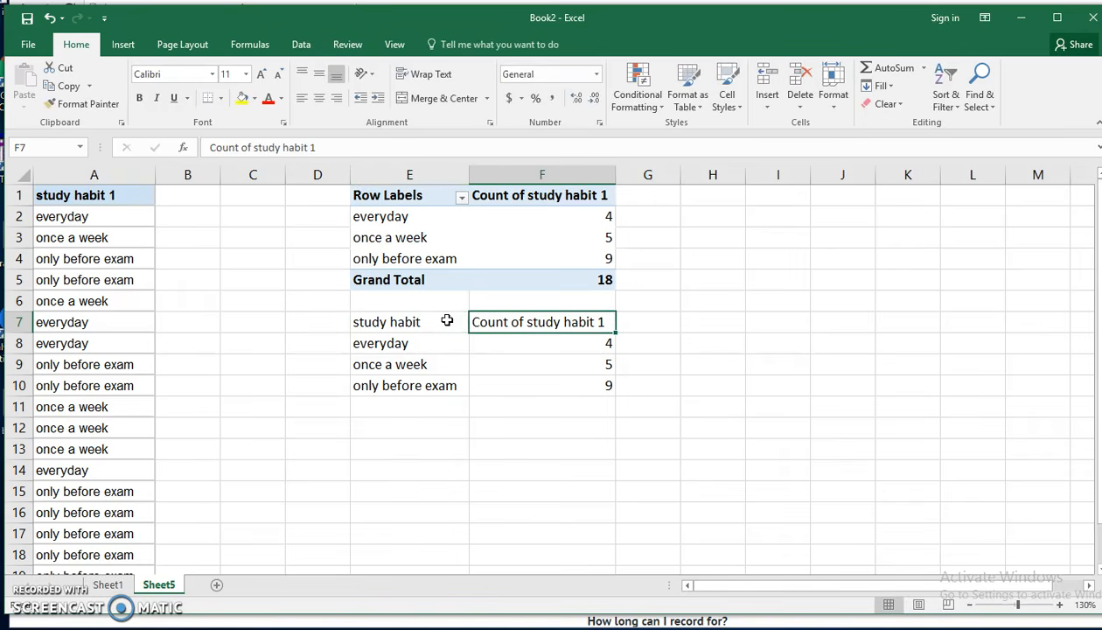
pyautogui.write('frequency')
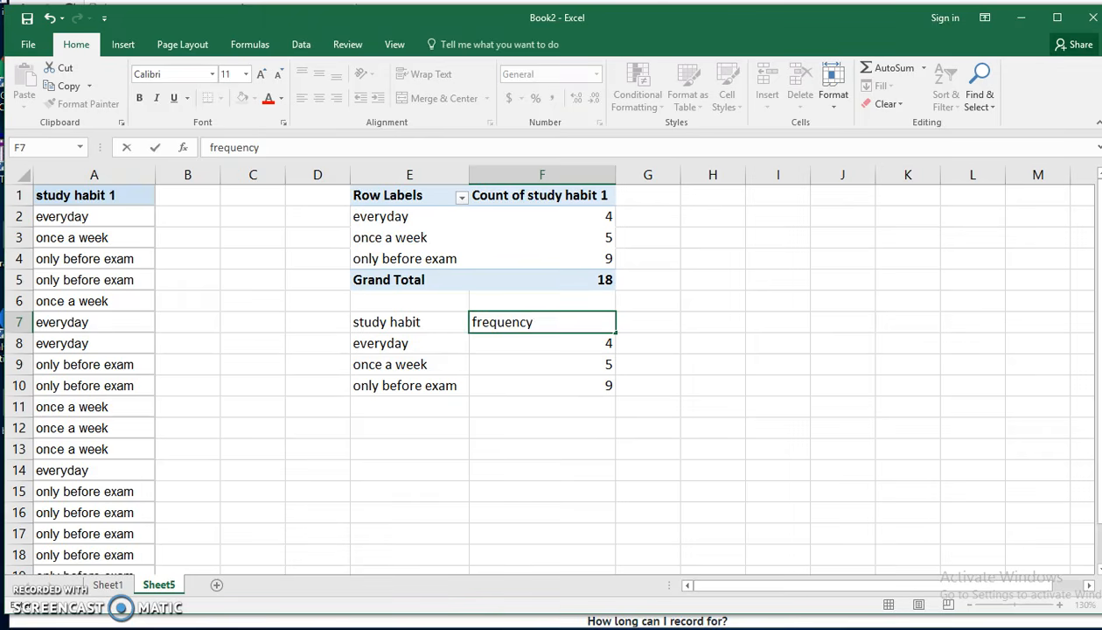
pyautogui.click(611, 175)
pyautogui.moveTo(614, 175); pyautogui.dragTo(554, 176)
# - Add the header "relative frequency" in G7, with column G slightly widened and the header text wrapped
pyautogui.click(576, 319)
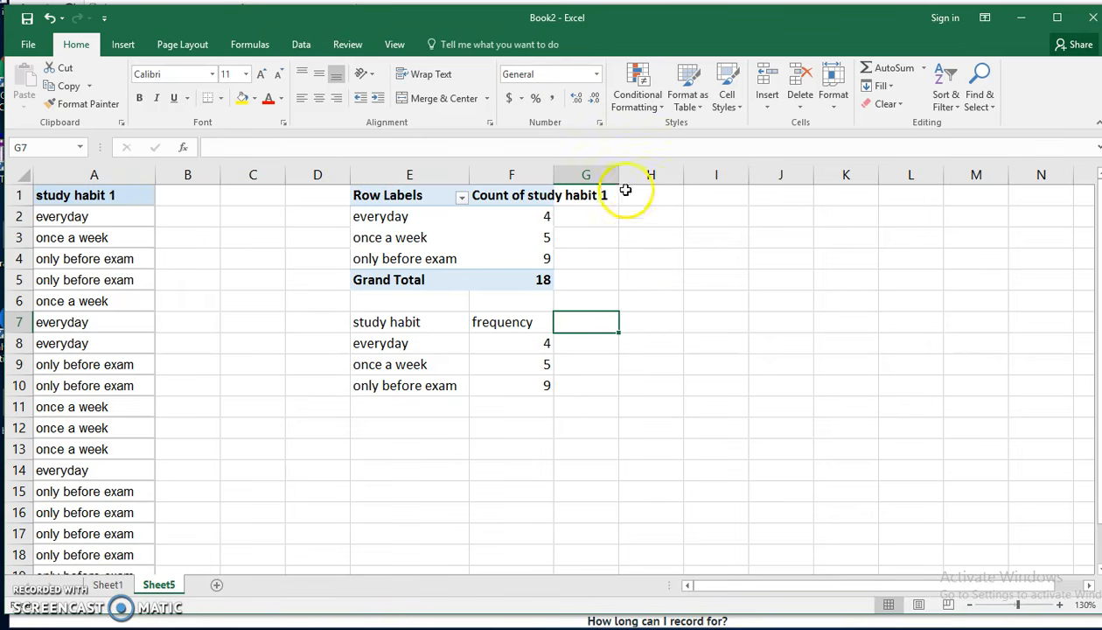
pyautogui.moveTo(623, 174); pyautogui.dragTo(649, 175)
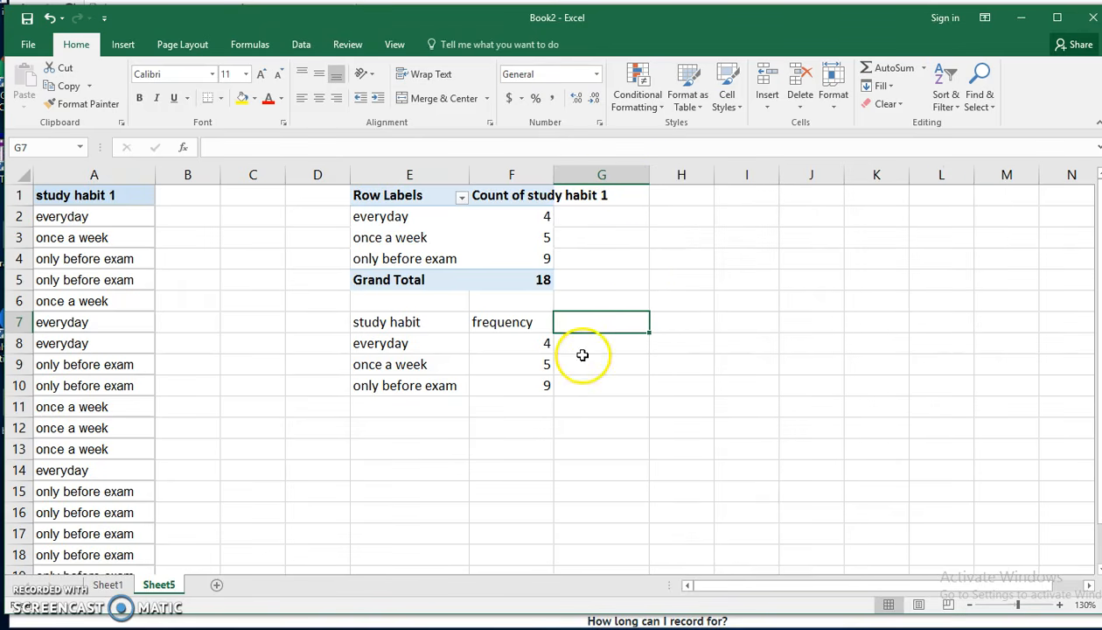
pyautogui.write('relative frequency')
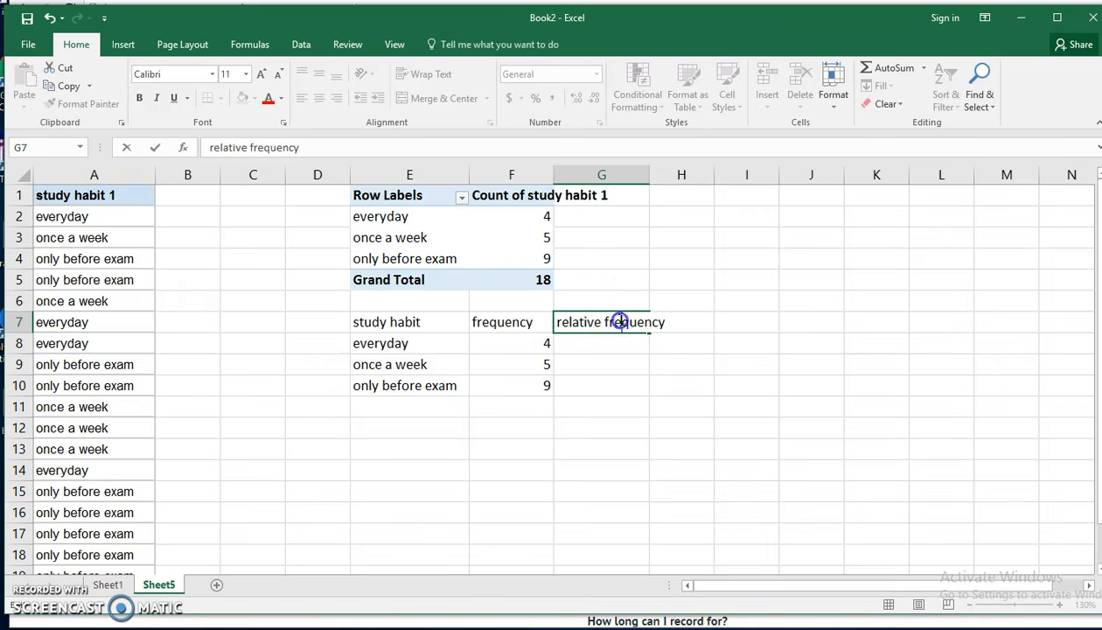
pyautogui.click(119, 44)
pyautogui.click(75, 45)
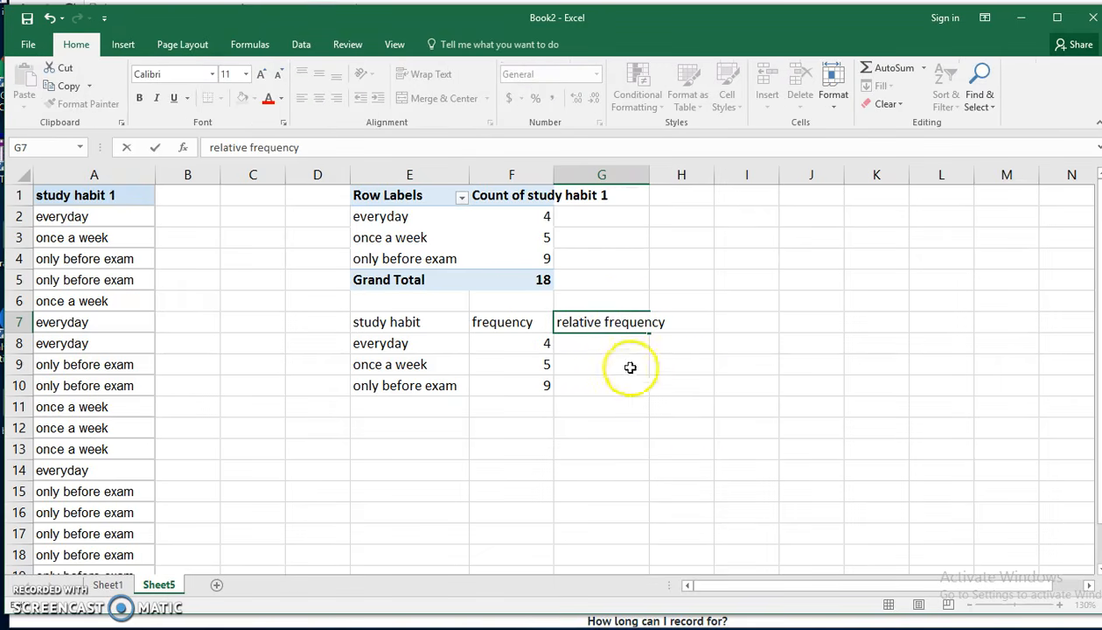
pyautogui.click(597, 352)
pyautogui.click(603, 321)
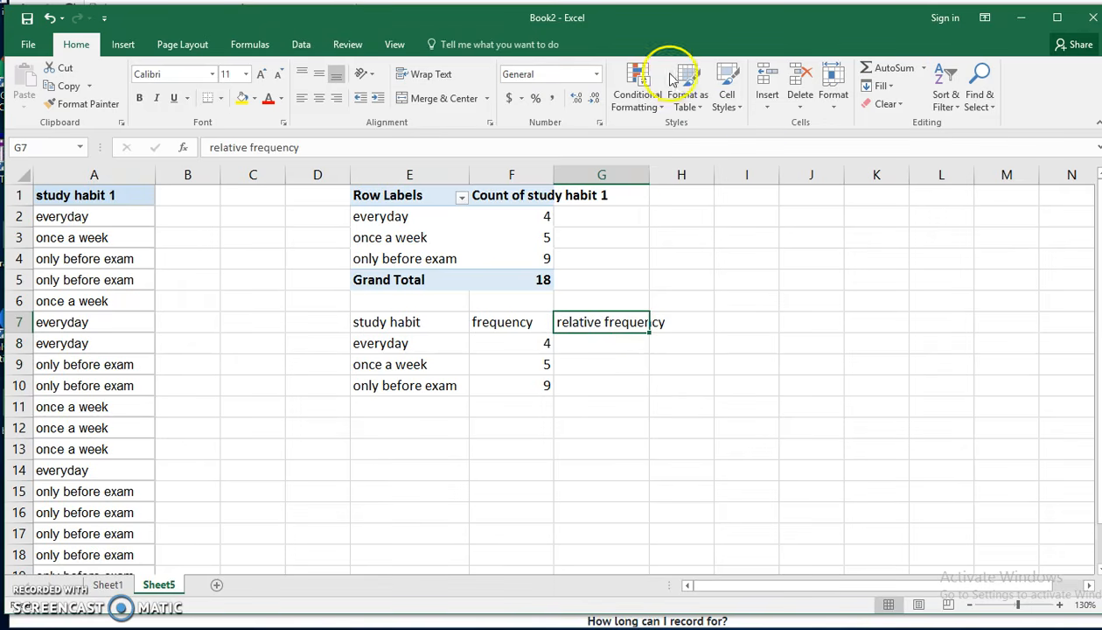
pyautogui.click(422, 75)
# - Calculate the relative frequency for everyday in G8 by dividing F8 by the grand total of 18
pyautogui.click(593, 371)
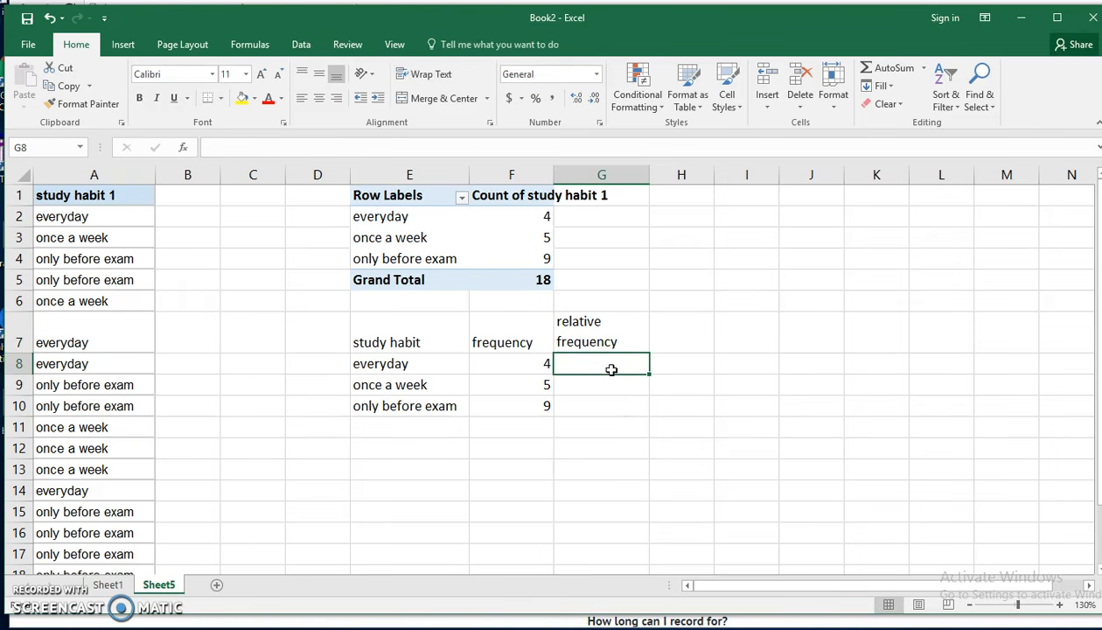
pyautogui.write('=')
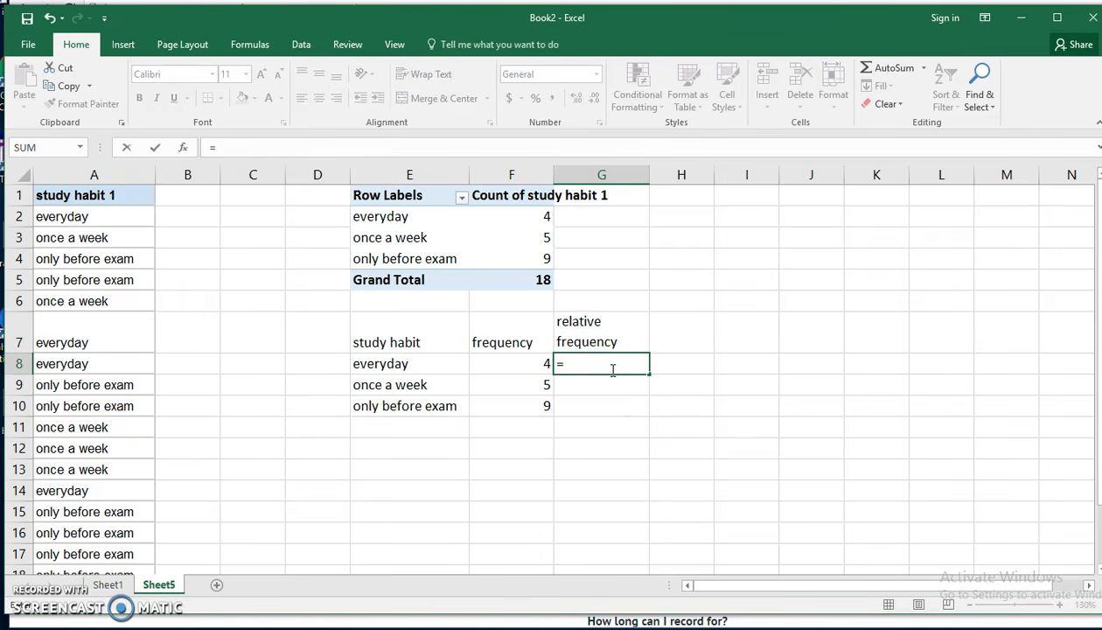
pyautogui.click(544, 365)
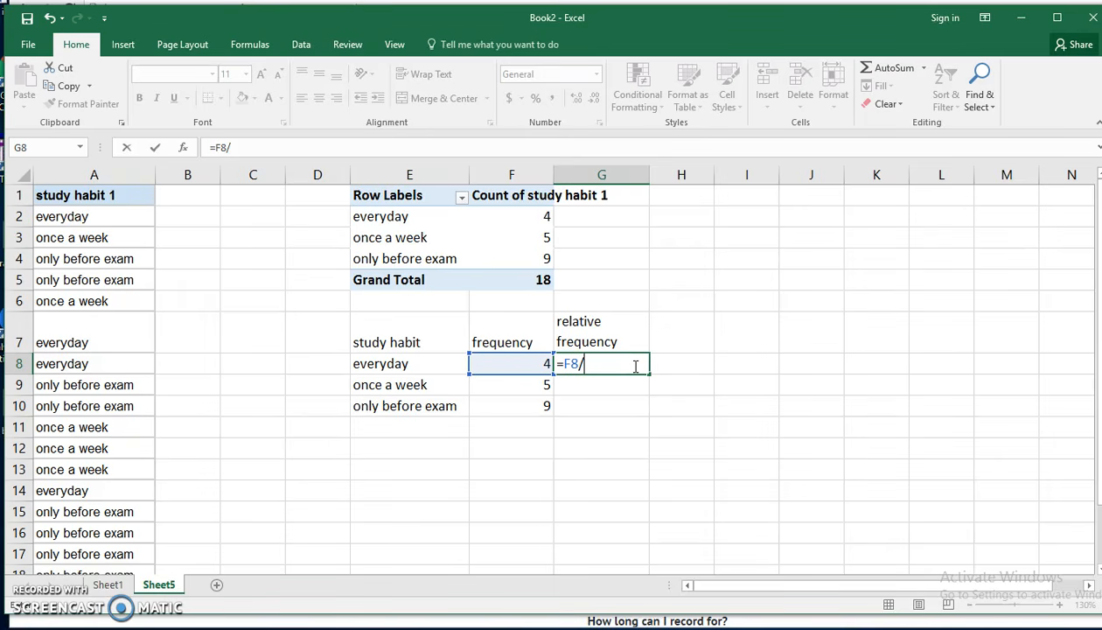
pyautogui.press('Return')
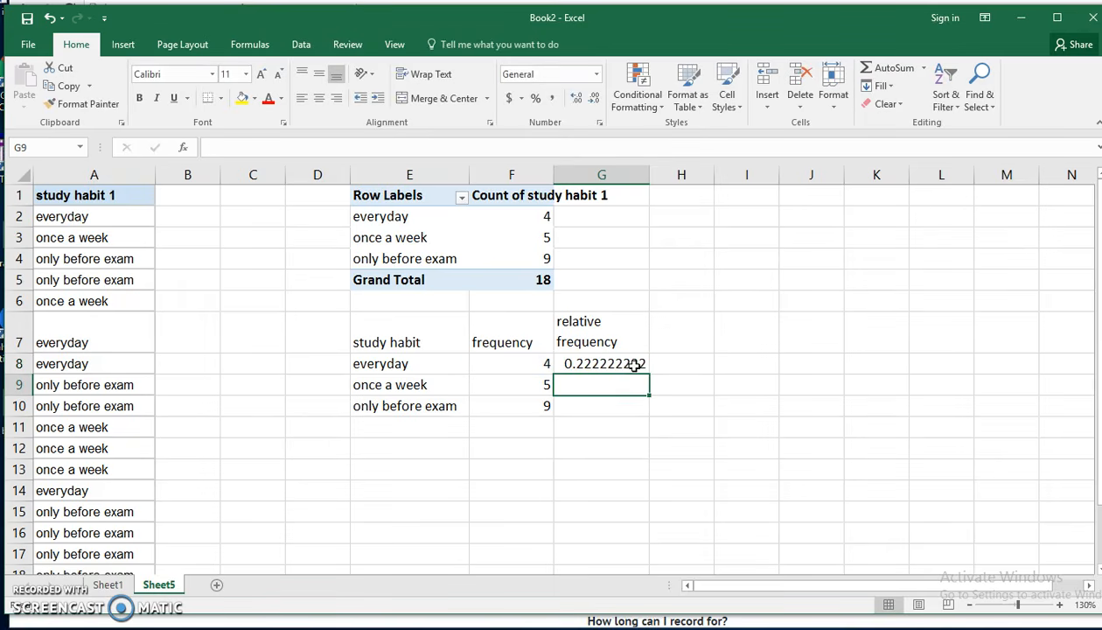
# - Calculate the relative frequencies for once a week in G9 and only before exam in G10 by dividing F9 and F10 by 18
pyautogui.write('=')
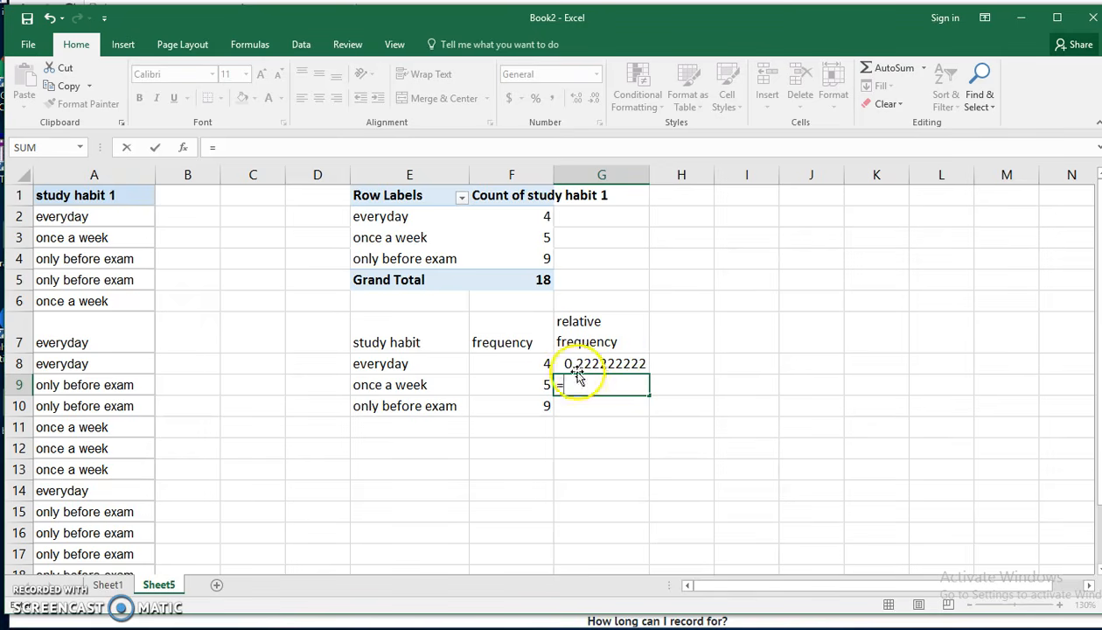
pyautogui.click(535, 383)
pyautogui.write('/18')
pyautogui.press('Return')
pyautogui.write('=')
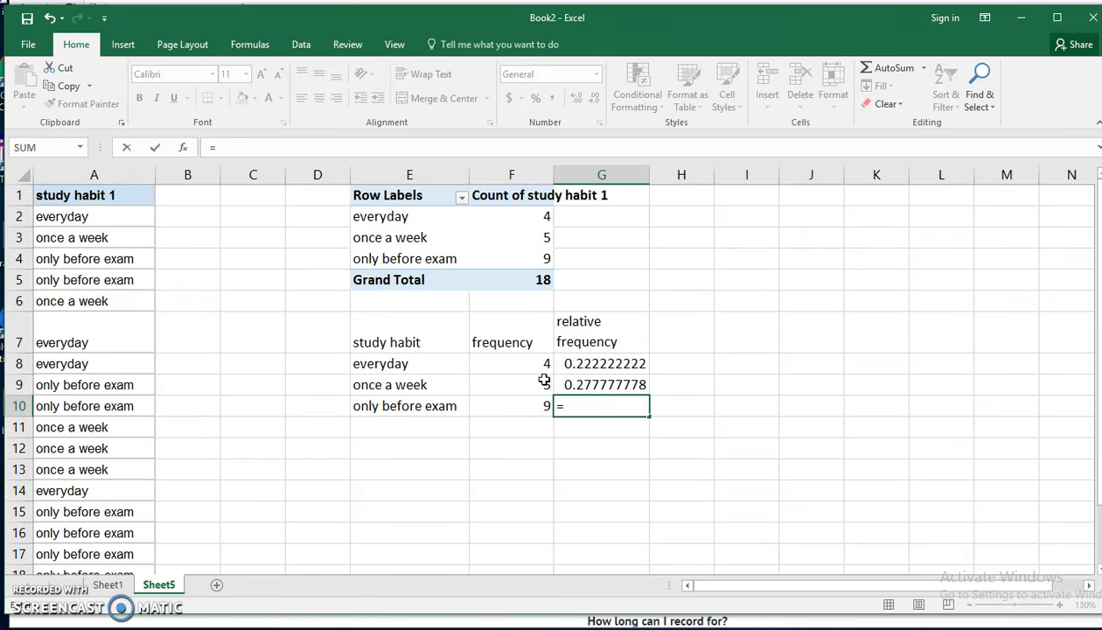
pyautogui.click(539, 403)
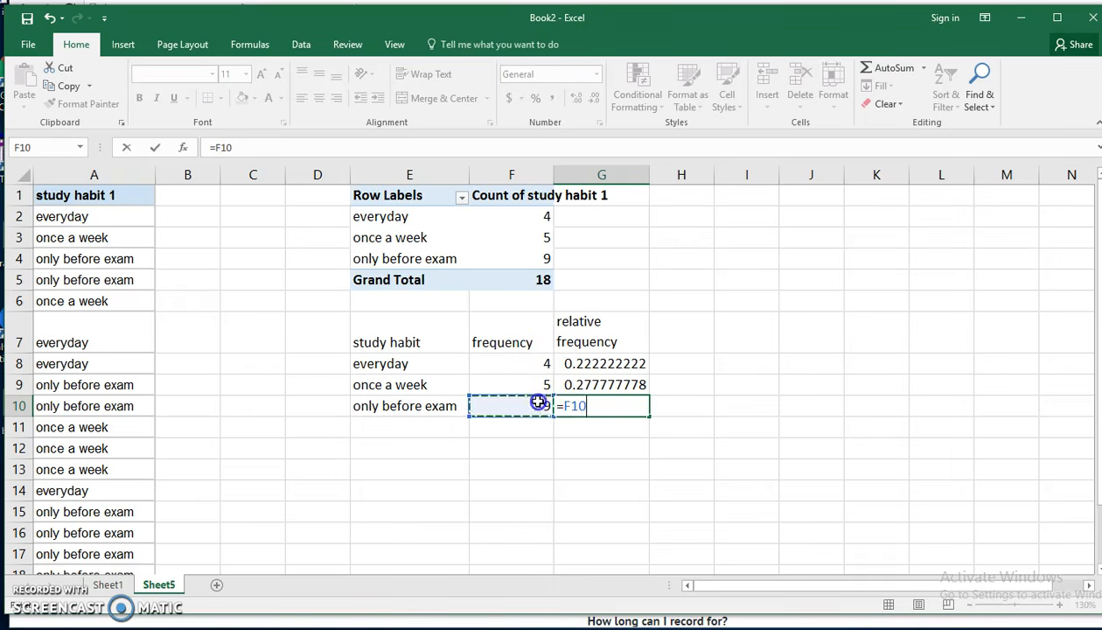
pyautogui.write('/18')
pyautogui.press('Return')
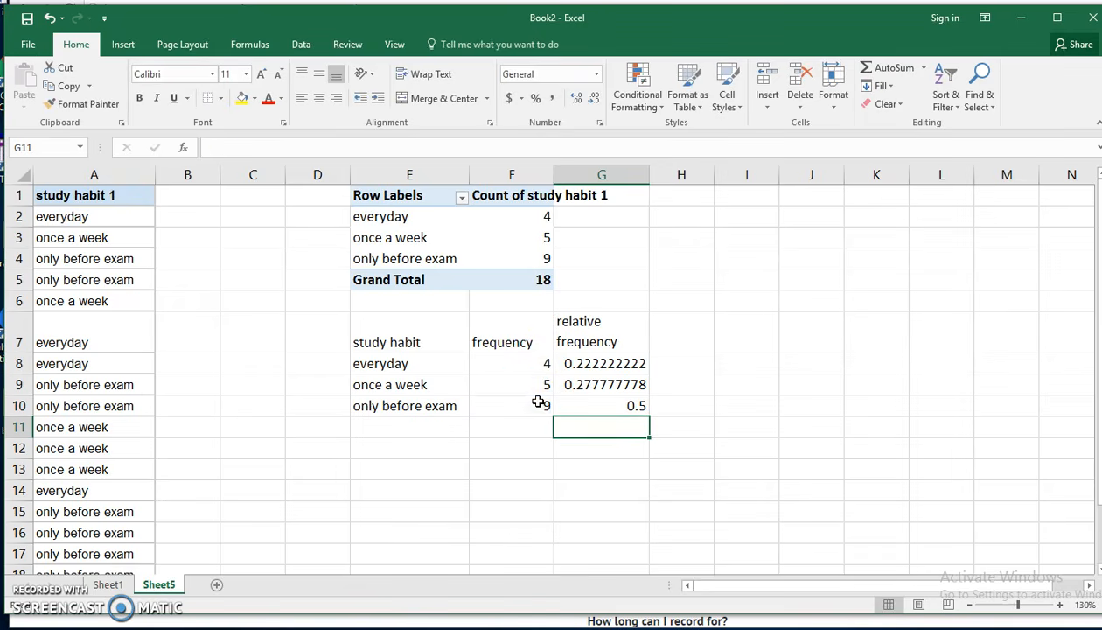
# - Format the relative frequencies in G8:G10 as percentages
pyautogui.click(605, 363)
pyautogui.moveTo(605, 363); pyautogui.dragTo(605, 400)
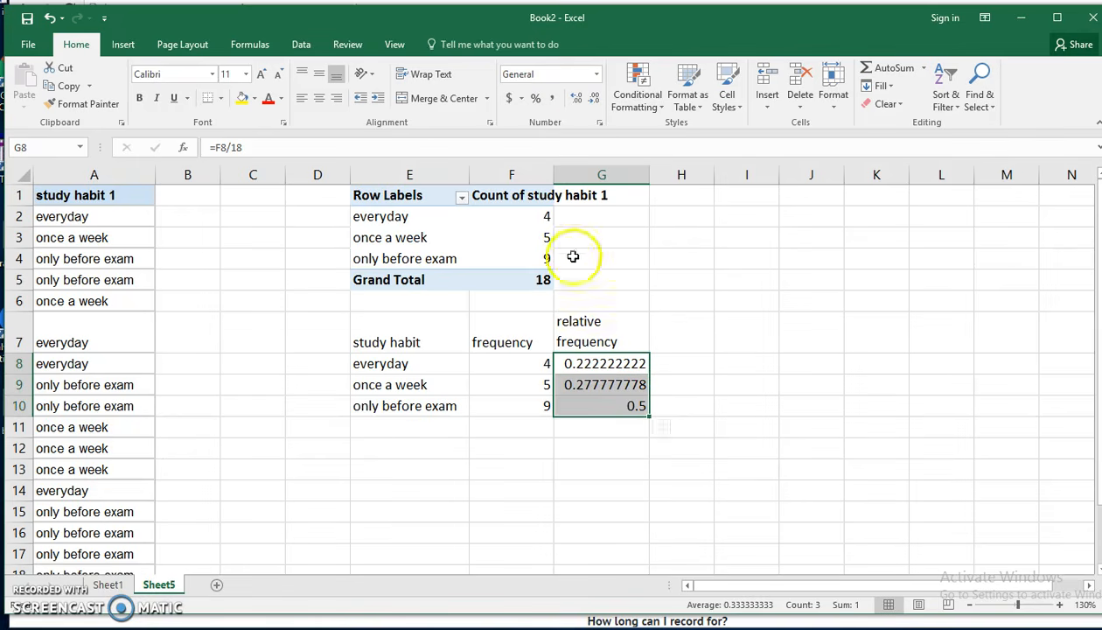
pyautogui.click(540, 99)
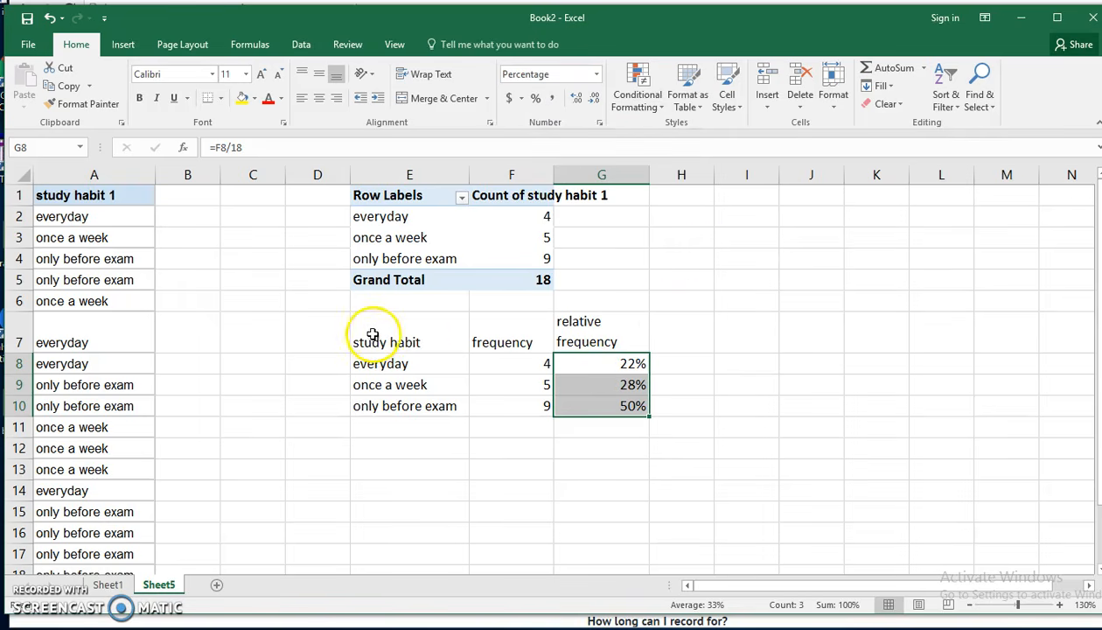
# - Apply outline and inside borders to the whole frequency table in E7:G10
pyautogui.moveTo(369, 329); pyautogui.dragTo(613, 402)
pyautogui.rightClick(594, 382)
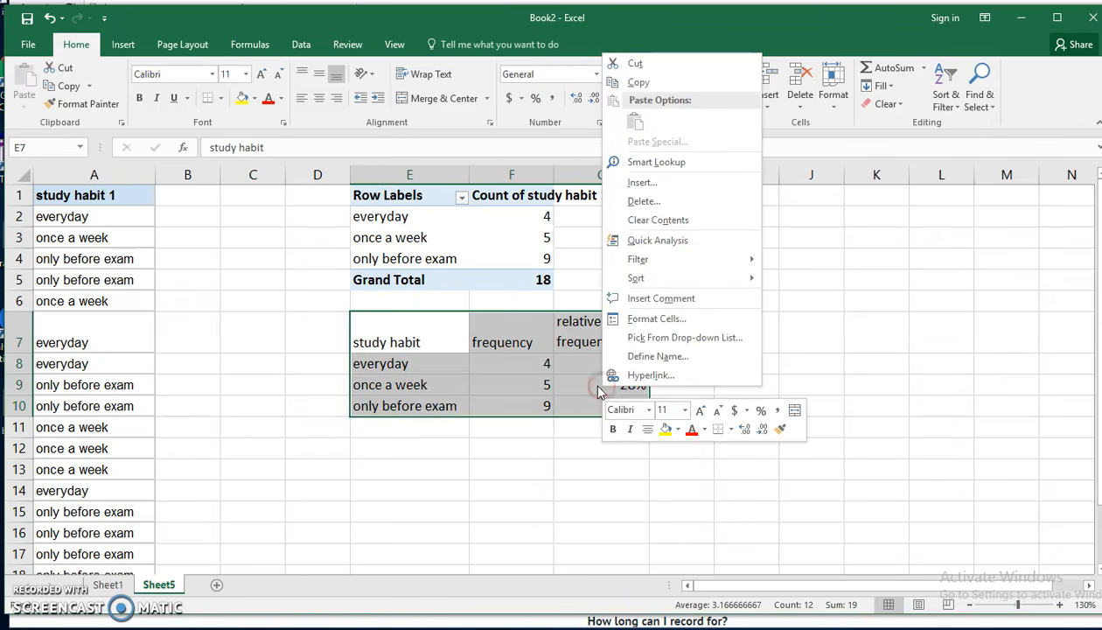
pyautogui.click(657, 319)
pyautogui.click(665, 214)
pyautogui.click(705, 213)
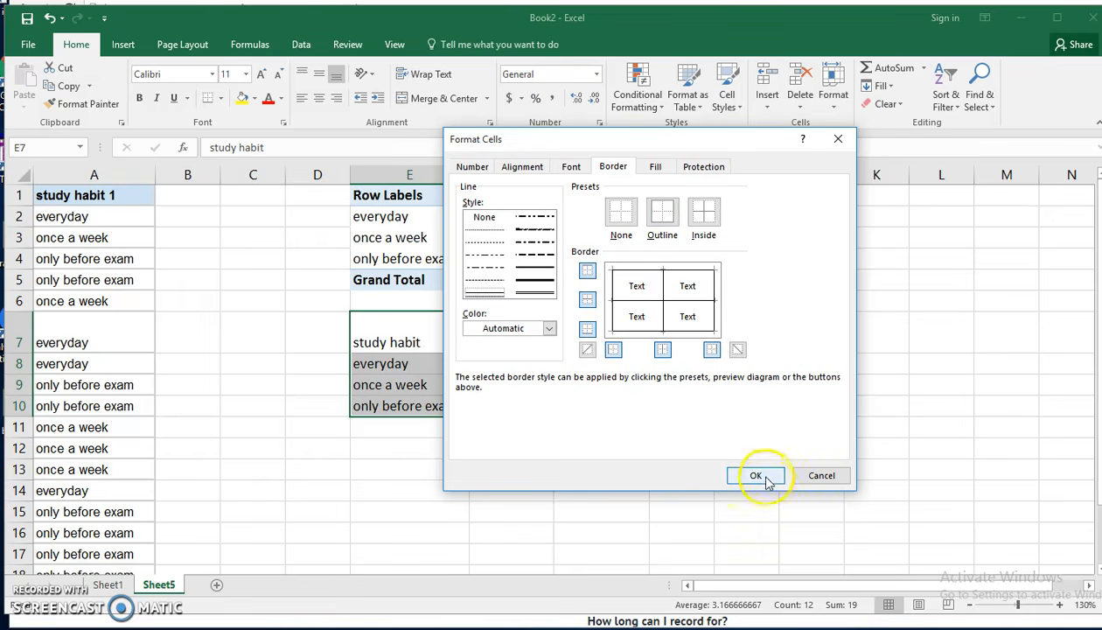
pyautogui.click(763, 474)
pyautogui.click(571, 467)
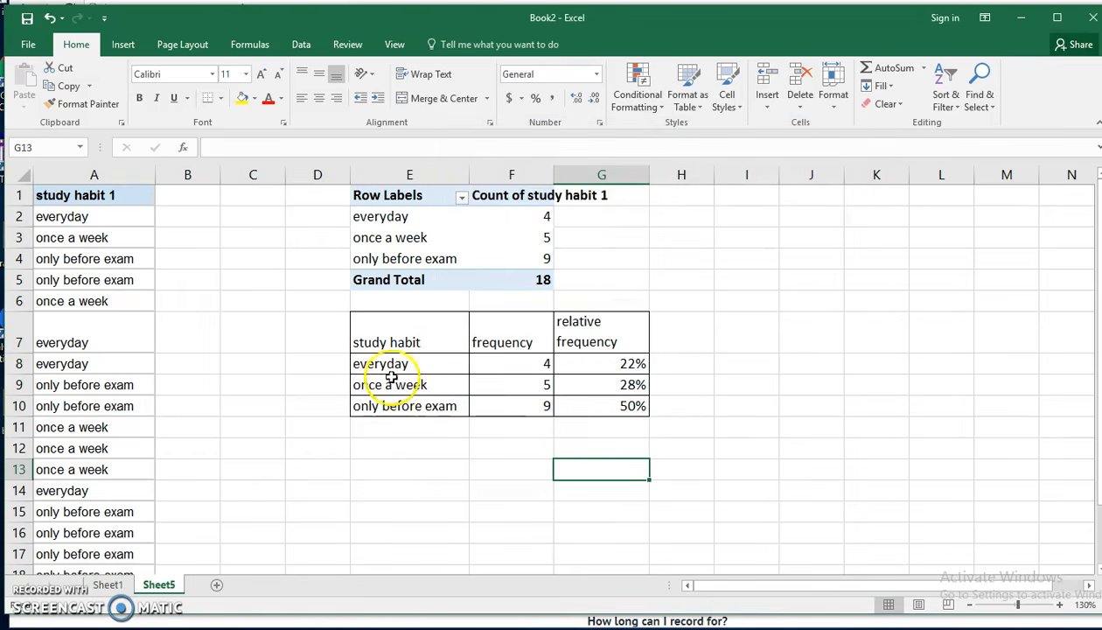
# - Make the frequency table's header row E7:G7 bold
pyautogui.moveTo(398, 344); pyautogui.dragTo(587, 329)
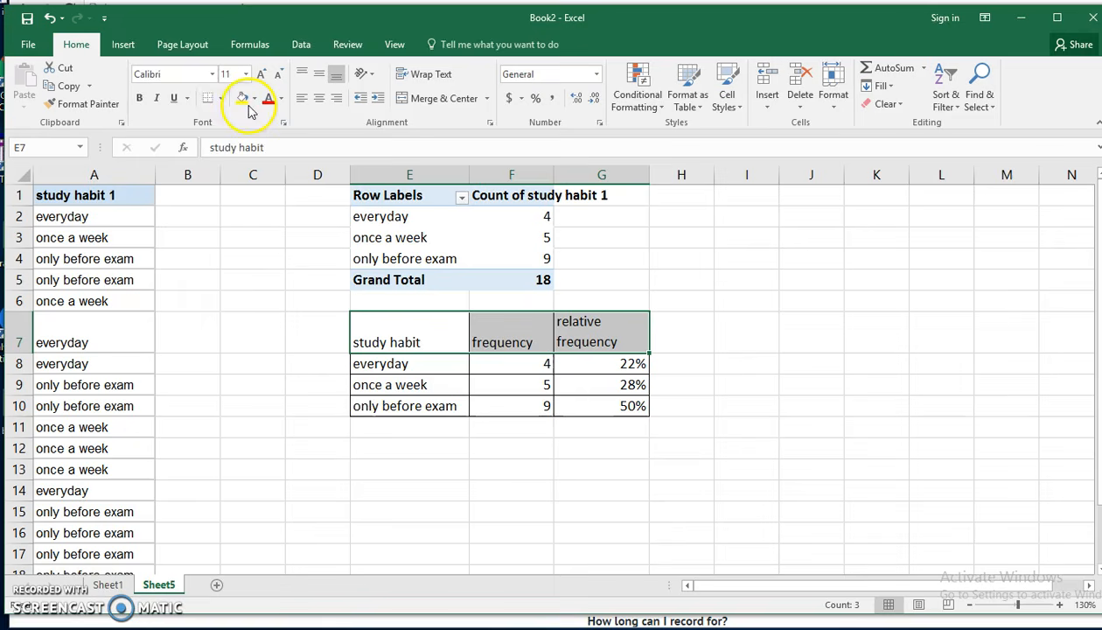
pyautogui.click(139, 98)
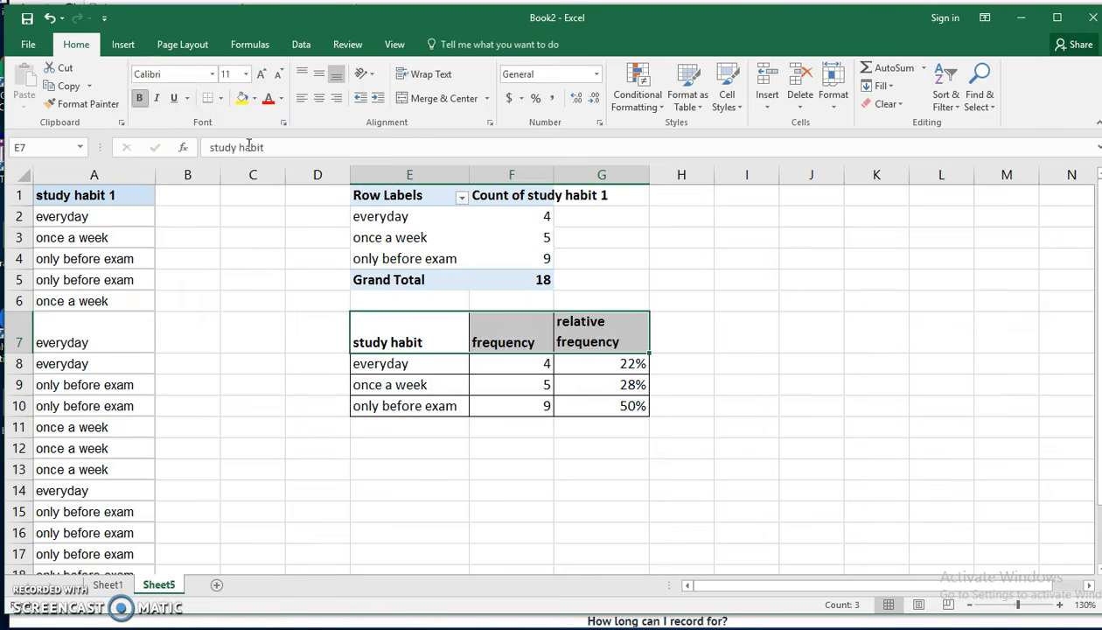
pyautogui.click(735, 425)
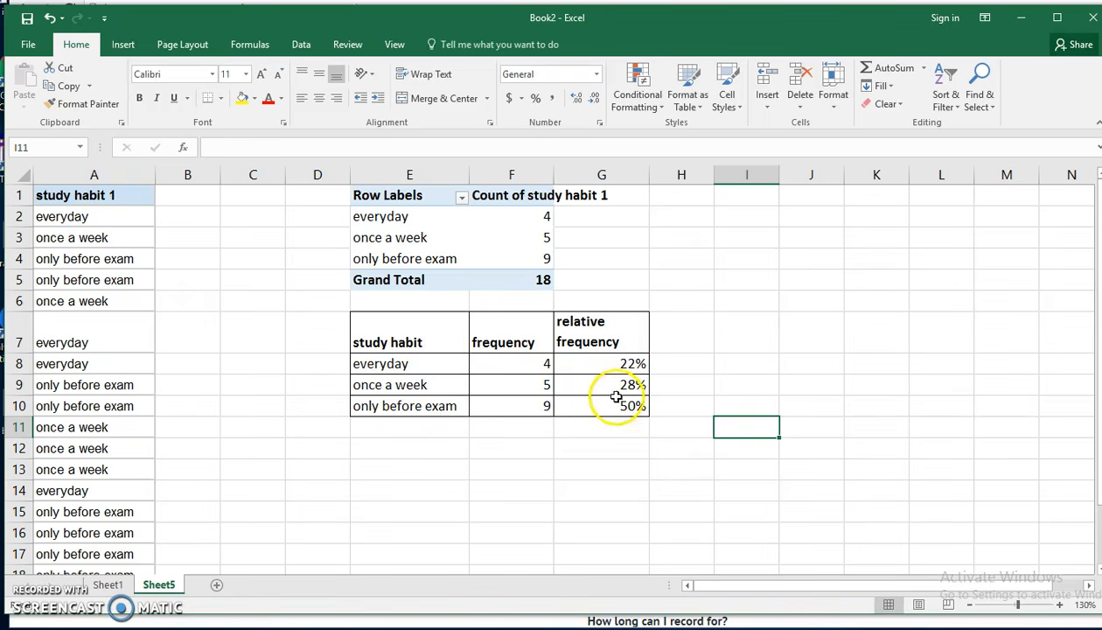
# - View the original study habit and scores data on Sheet1, and return to the frequency table on Sheet5
pyautogui.click(108, 585)
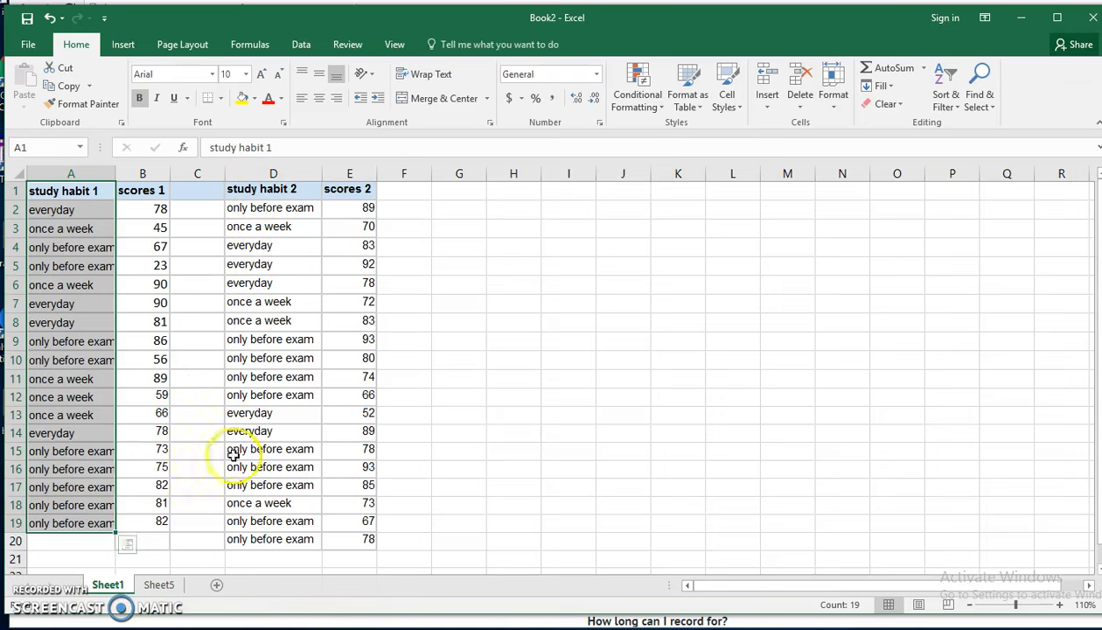
pyautogui.click(158, 585)
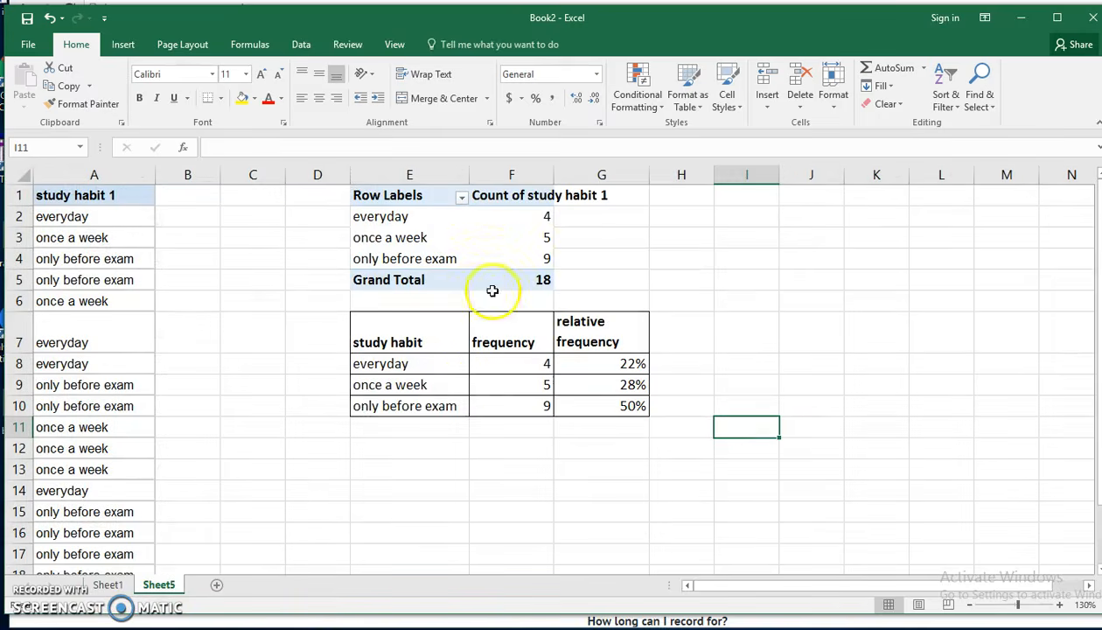